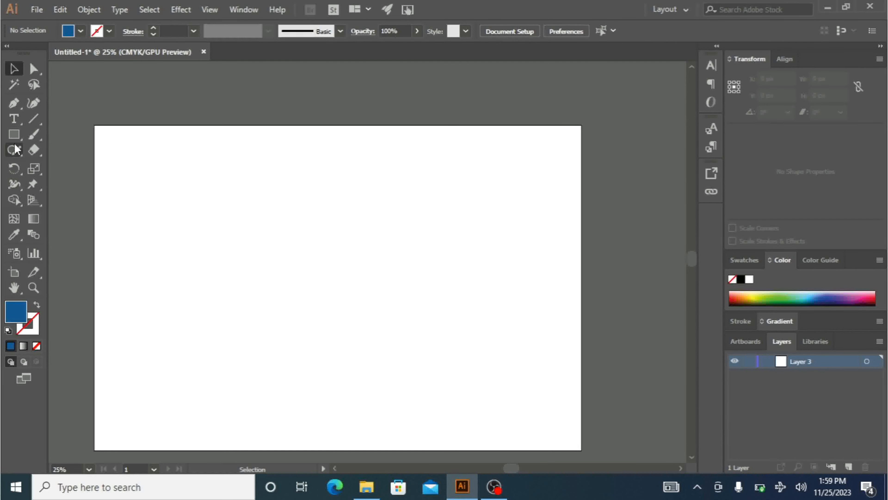
# Draw a blue square about 584 px wide in the upper-left part of the artboard, centred near X 805, Y 645 px.
pyautogui.click(14, 134)
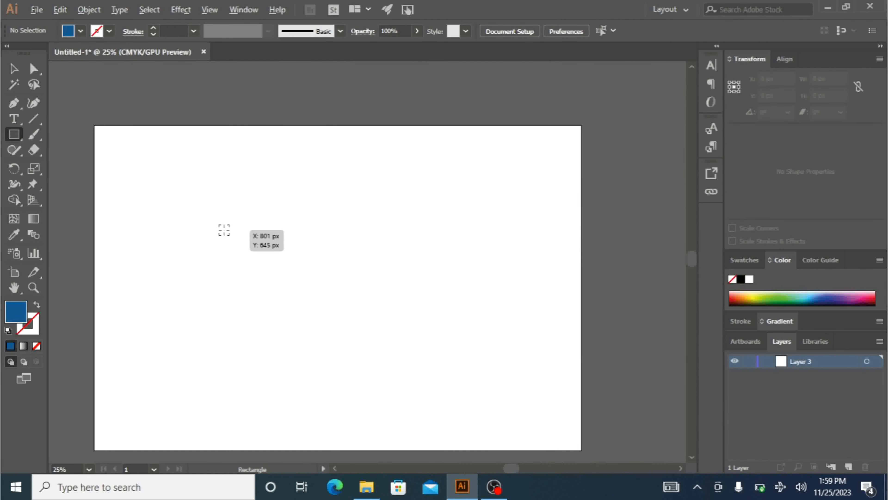
pyautogui.moveTo(224, 230); pyautogui.dragTo(251, 277)
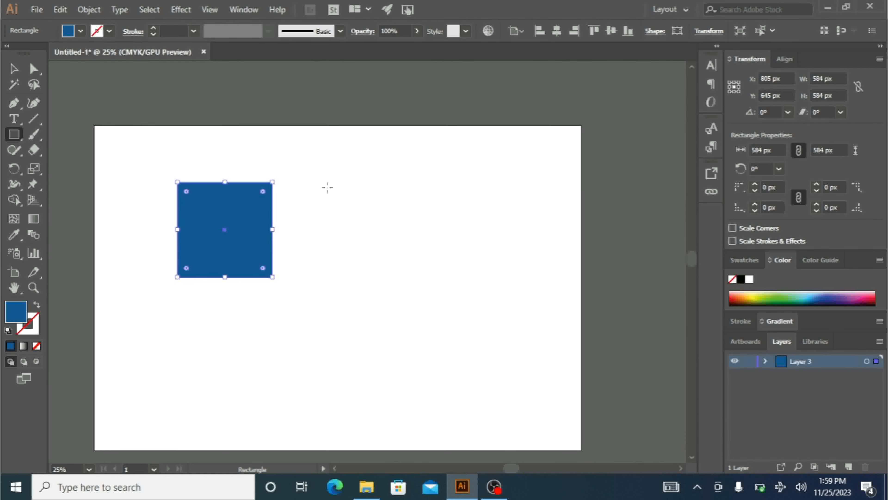
pyautogui.rightClick(221, 226)
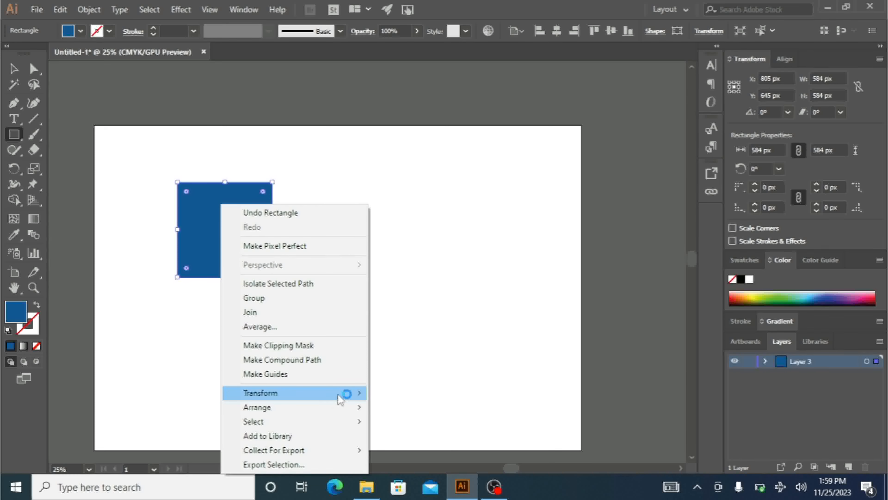
pyautogui.moveTo(340, 399)
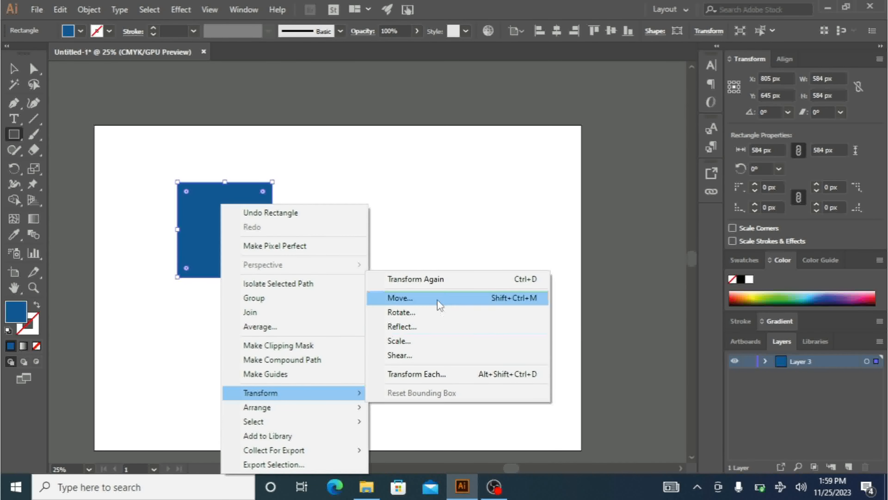
pyautogui.click(443, 314)
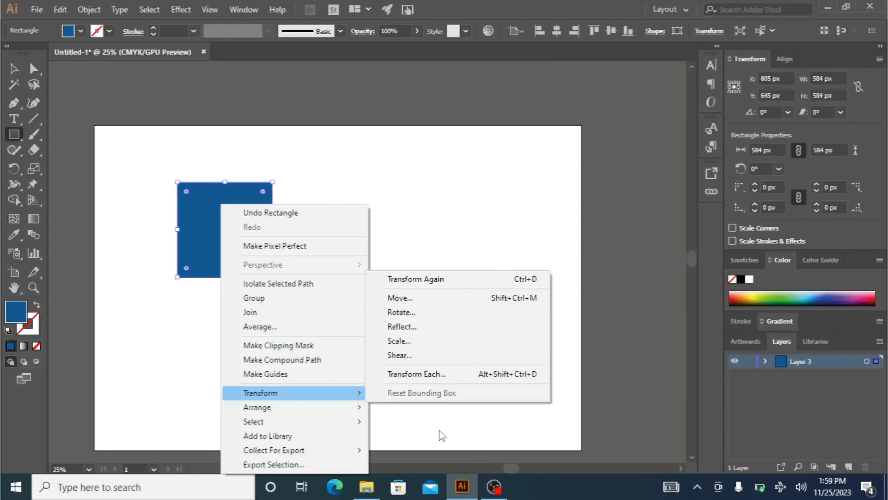
pyautogui.click(460, 285)
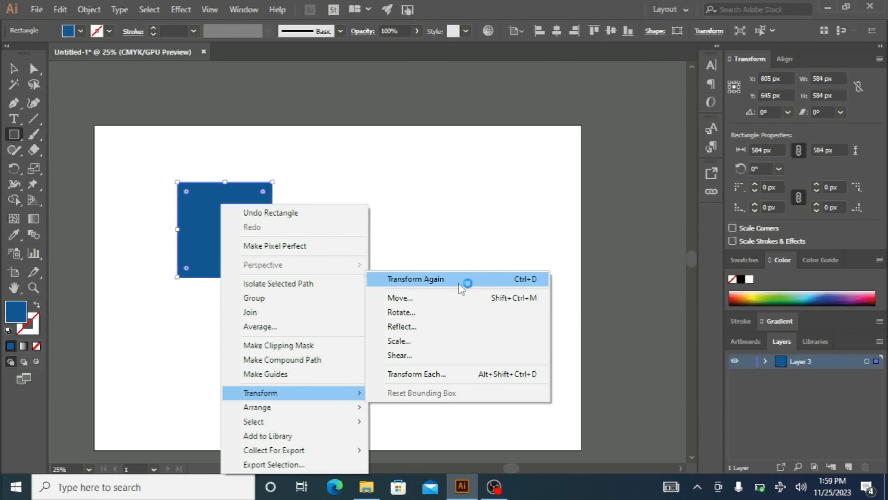
pyautogui.click(432, 299)
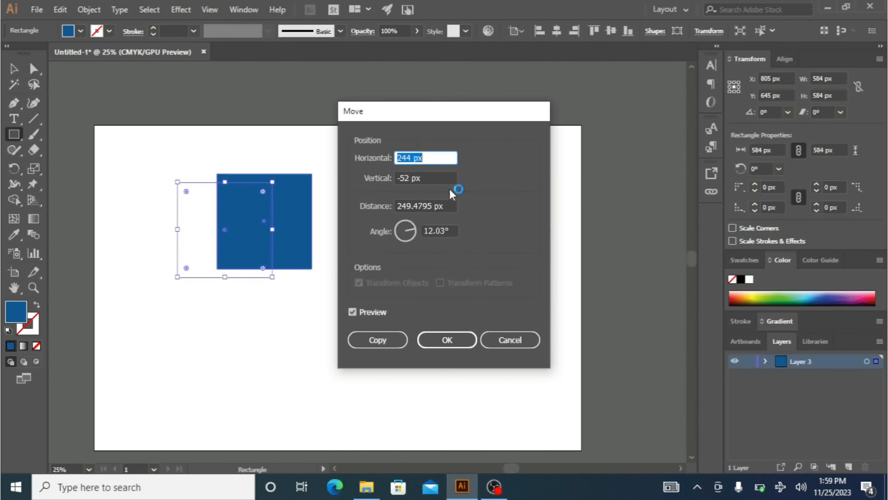
pyautogui.press('Up')
pyautogui.press('Up')
pyautogui.press('Up')
pyautogui.press('Up')
pyautogui.press('Up')
pyautogui.press('Up')
pyautogui.press('Up')
pyautogui.press('Up')
pyautogui.press('Up')
pyautogui.press('Up')
pyautogui.press('Up')
pyautogui.press('Up')
pyautogui.press('Up')
pyautogui.press('Up')
pyautogui.press('Up')
pyautogui.press('Up')
pyautogui.press('Up')
pyautogui.press('Up')
pyautogui.press('Up')
pyautogui.press('Up')
pyautogui.press('Up')
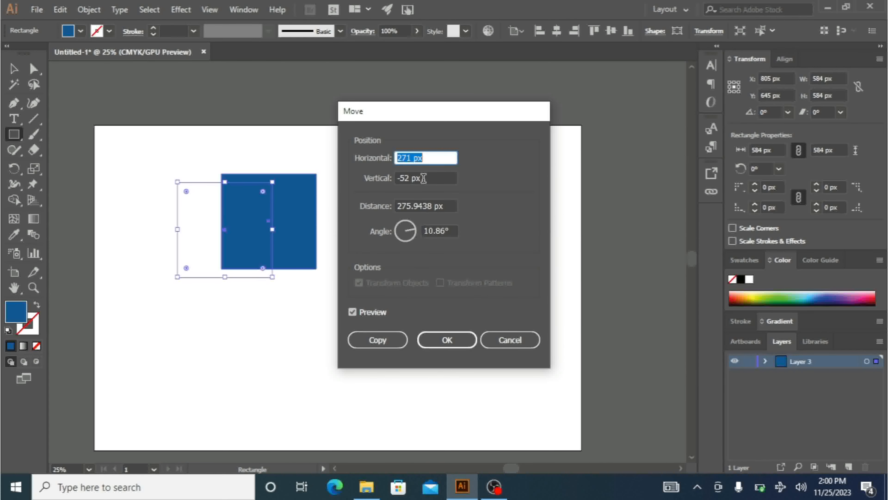
pyautogui.click(510, 341)
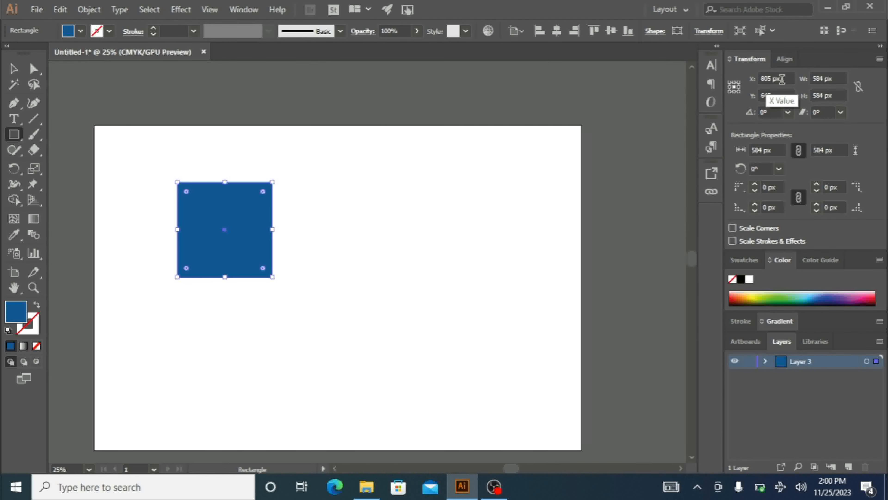
# Shift the blue square horizontally by raising its X position to 864 px.
pyautogui.click(782, 79)
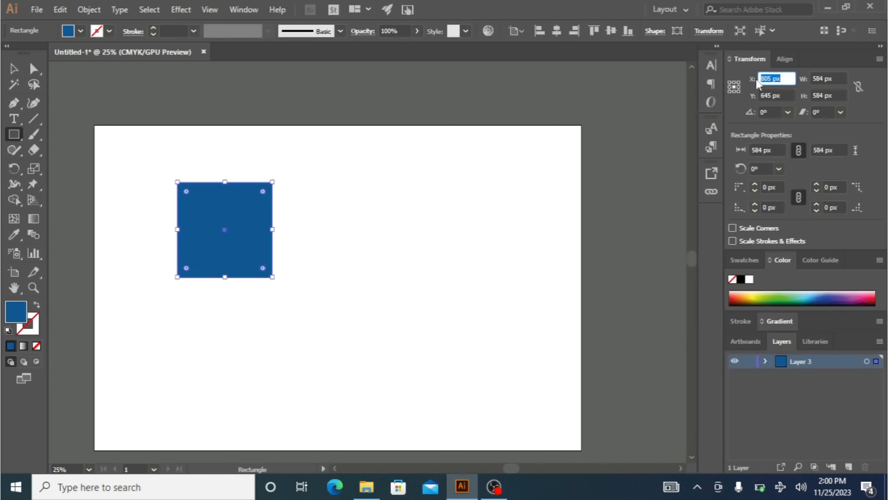
pyautogui.press('Up')
pyautogui.press('Up')
pyautogui.press('Up')
pyautogui.press('Up')
pyautogui.press('Up')
pyautogui.press('Up')
pyautogui.press('Up')
pyautogui.press('Up')
pyautogui.press('Up')
pyautogui.press('Up')
pyautogui.press('Up')
pyautogui.press('Up')
pyautogui.press('Up')
pyautogui.press('Up')
pyautogui.press('Up')
pyautogui.press('Up')
pyautogui.press('Up')
pyautogui.press('Up')
pyautogui.press('Up')
pyautogui.press('Up')
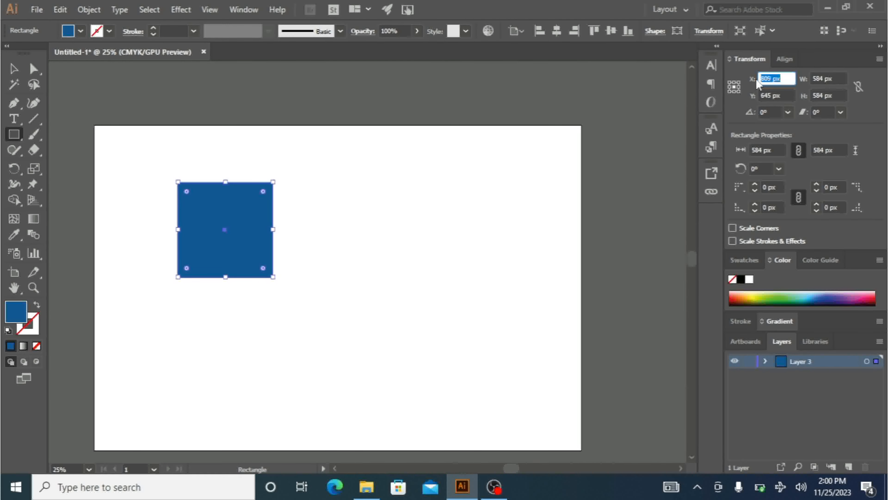
pyautogui.press('Up')
pyautogui.press('Up')
pyautogui.press('Up')
pyautogui.press('Up')
pyautogui.press('Up')
pyautogui.press('Up')
pyautogui.press('Up')
pyautogui.press('Up')
pyautogui.press('Up')
pyautogui.press('Up')
pyautogui.press('Up')
pyautogui.press('Up')
pyautogui.press('Up')
pyautogui.press('Up')
pyautogui.press('Up')
pyautogui.press('Up')
pyautogui.press('Up')
pyautogui.press('Up')
pyautogui.press('Up')
pyautogui.press('Up')
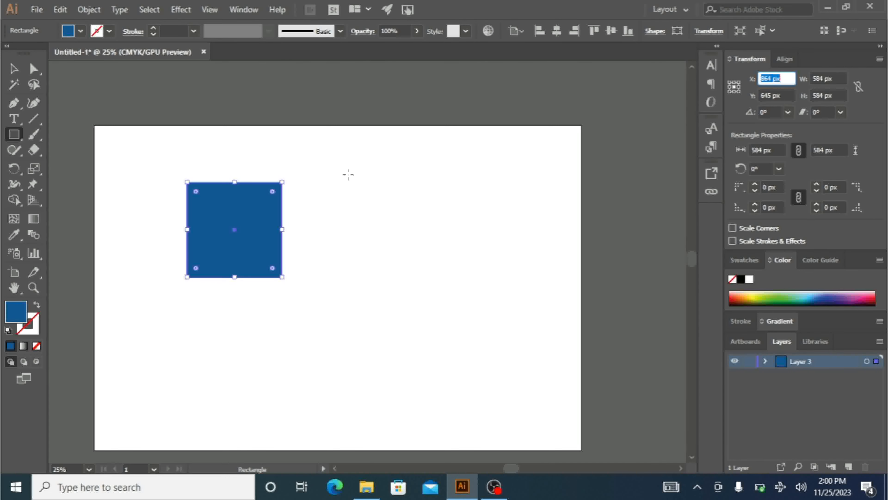
# Shift the blue square down the artboard by raising its Y position to 872 px.
pyautogui.click(784, 95)
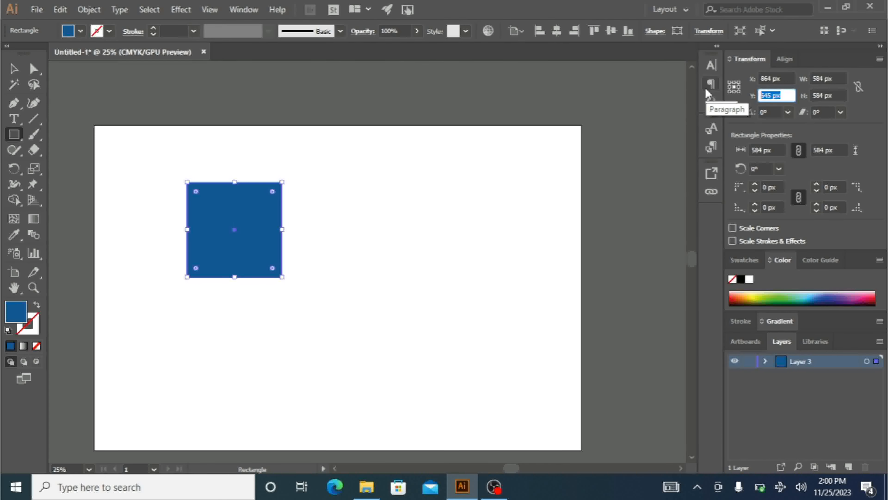
pyautogui.press('Up')
pyautogui.press('Up')
pyautogui.press('Up')
pyautogui.press('Up')
pyautogui.press('Up')
pyautogui.press('Up')
pyautogui.press('Up')
pyautogui.press('Up')
pyautogui.press('Up')
pyautogui.press('Up')
pyautogui.press('Up')
pyautogui.press('Up')
pyautogui.press('Up')
pyautogui.press('Up')
pyautogui.press('Up')
pyautogui.press('Up')
pyautogui.press('Up')
pyautogui.press('Up')
pyautogui.press('Up')
pyautogui.press('Up')
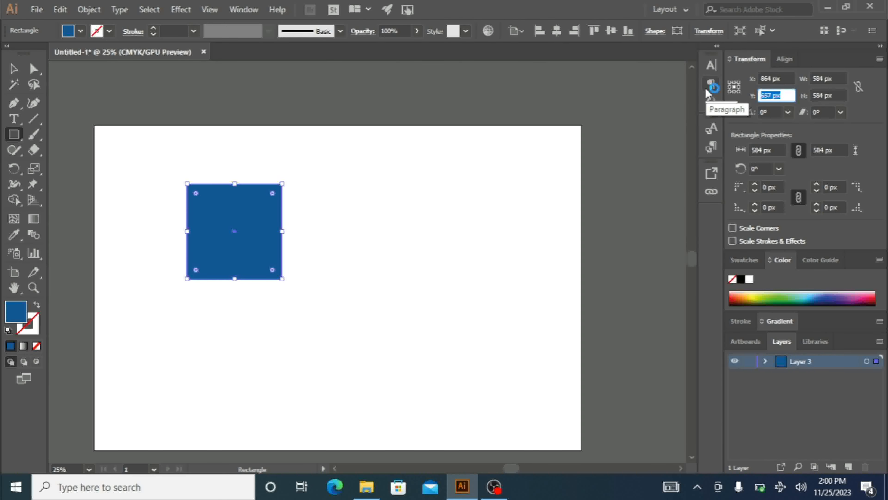
pyautogui.press('Up')
pyautogui.press('Up')
pyautogui.press('Up')
pyautogui.press('Up')
pyautogui.press('Up')
pyautogui.press('Up')
pyautogui.press('Up')
pyautogui.press('Up')
pyautogui.press('Up')
pyautogui.press('Up')
pyautogui.press('Up')
pyautogui.press('Up')
pyautogui.press('Up')
pyautogui.press('Up')
pyautogui.press('Up')
pyautogui.press('Up')
pyautogui.press('Up')
pyautogui.press('Up')
pyautogui.press('Up')
pyautogui.press('Up')
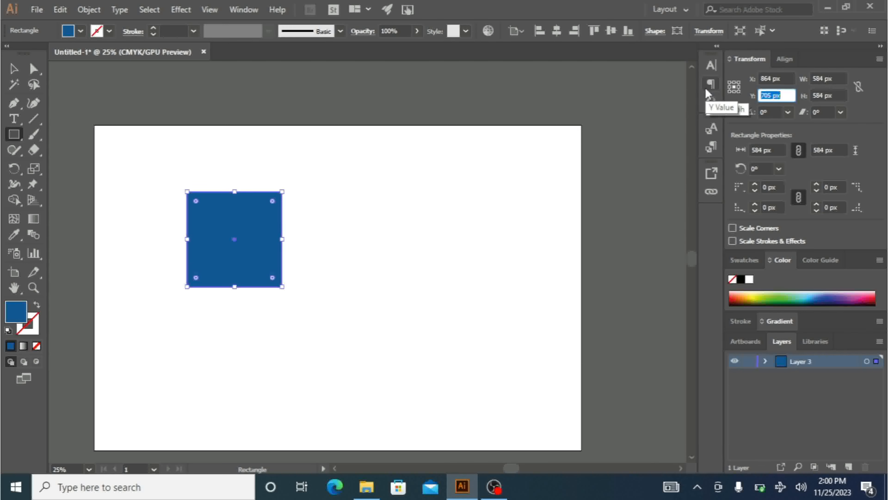
pyautogui.press('Up')
pyautogui.press('Up')
pyautogui.press('Up')
pyautogui.press('Up')
pyautogui.press('Up')
pyautogui.press('Up')
pyautogui.press('Up')
pyautogui.press('Up')
pyautogui.press('Up')
pyautogui.press('Up')
pyautogui.press('Up')
pyautogui.press('Up')
pyautogui.press('Up')
pyautogui.press('Up')
pyautogui.press('Up')
pyautogui.press('Up')
pyautogui.press('Up')
pyautogui.press('Up')
pyautogui.press('Up')
pyautogui.press('Up')
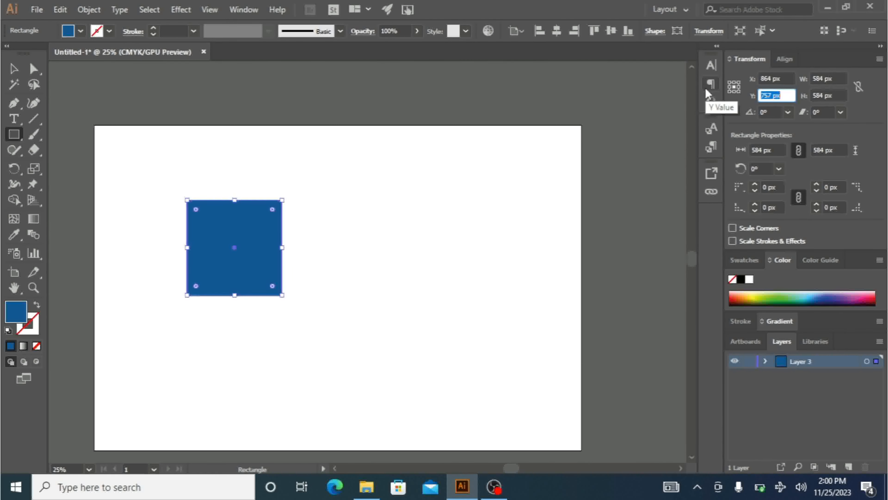
pyautogui.press('Up')
pyautogui.press('Up')
pyautogui.press('Up')
pyautogui.press('Up')
pyautogui.press('Up')
pyautogui.press('Up')
pyautogui.press('Up')
pyautogui.press('Up')
pyautogui.press('Up')
pyautogui.press('Up')
pyautogui.press('Up')
pyautogui.press('Up')
pyautogui.press('Up')
pyautogui.press('Up')
pyautogui.press('Up')
pyautogui.press('Up')
pyautogui.press('Up')
pyautogui.press('Up')
pyautogui.press('Up')
pyautogui.press('Up')
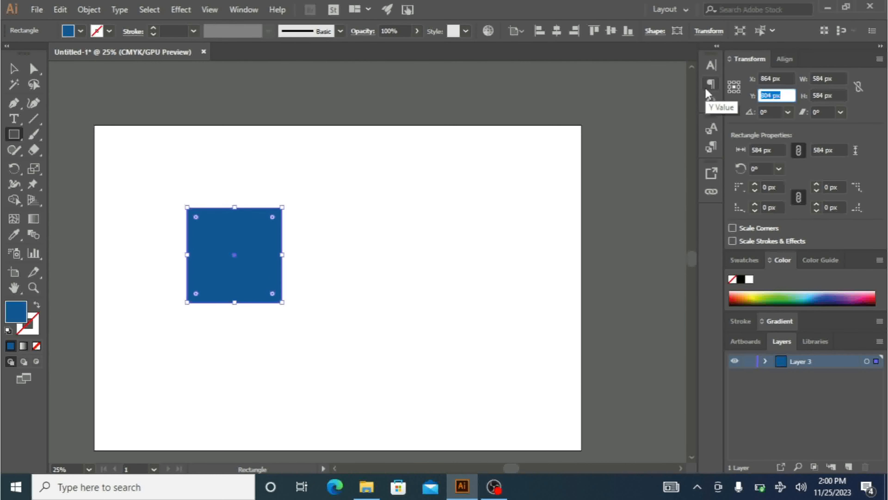
pyautogui.press('Up')
pyautogui.press('Up')
pyautogui.press('Up')
pyautogui.press('Up')
pyautogui.press('Up')
pyautogui.press('Up')
pyautogui.press('Up')
pyautogui.press('Up')
pyautogui.press('Up')
pyautogui.press('Up')
pyautogui.press('Up')
pyautogui.press('Up')
pyautogui.press('Up')
pyautogui.press('Up')
pyautogui.press('Up')
pyautogui.press('Up')
pyautogui.press('Up')
pyautogui.press('Up')
pyautogui.press('Up')
pyautogui.press('Up')
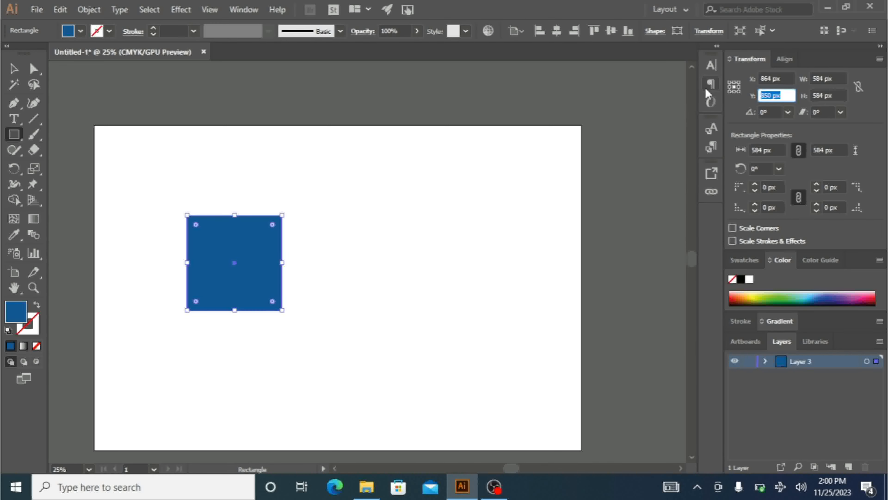
pyautogui.press('Up')
pyautogui.press('Up')
pyautogui.press('Up')
pyautogui.press('Up')
pyautogui.press('Up')
pyautogui.press('Up')
pyautogui.press('Up')
pyautogui.press('Up')
pyautogui.press('Up')
pyautogui.press('Up')
pyautogui.press('Up')
pyautogui.press('Up')
pyautogui.press('Up')
pyautogui.press('Up')
pyautogui.press('Up')
pyautogui.press('Up')
pyautogui.press('Up')
pyautogui.press('Up')
pyautogui.press('Up')
pyautogui.press('Up')
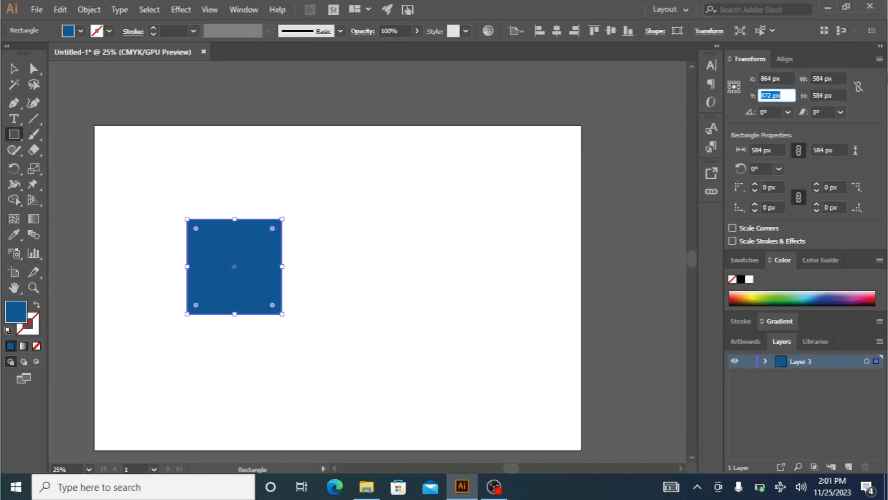
# Resize the blue square into a rectangle 600 px wide and 400 px high.
pyautogui.click(845, 80)
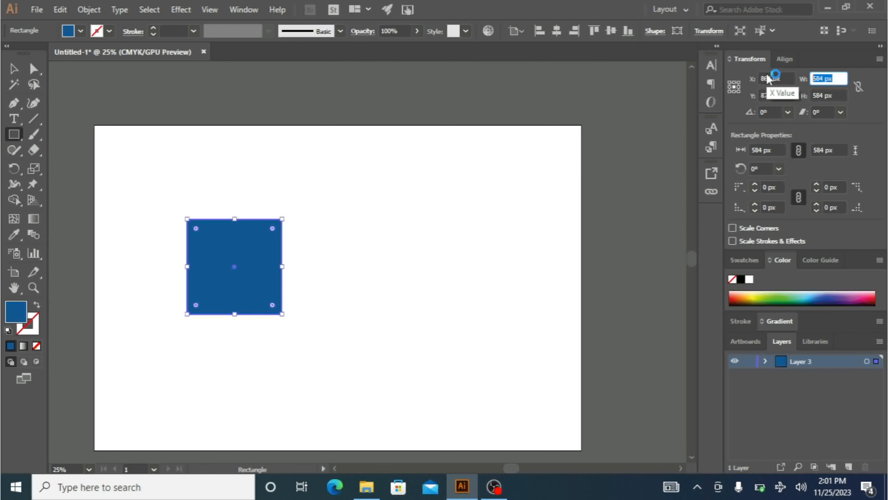
pyautogui.write('600')
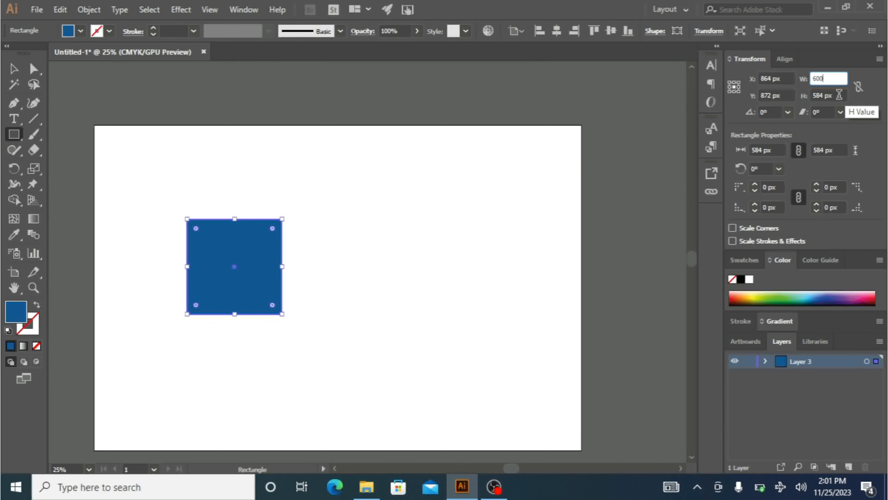
pyautogui.click(839, 94)
pyautogui.moveTo(842, 95); pyautogui.dragTo(787, 90)
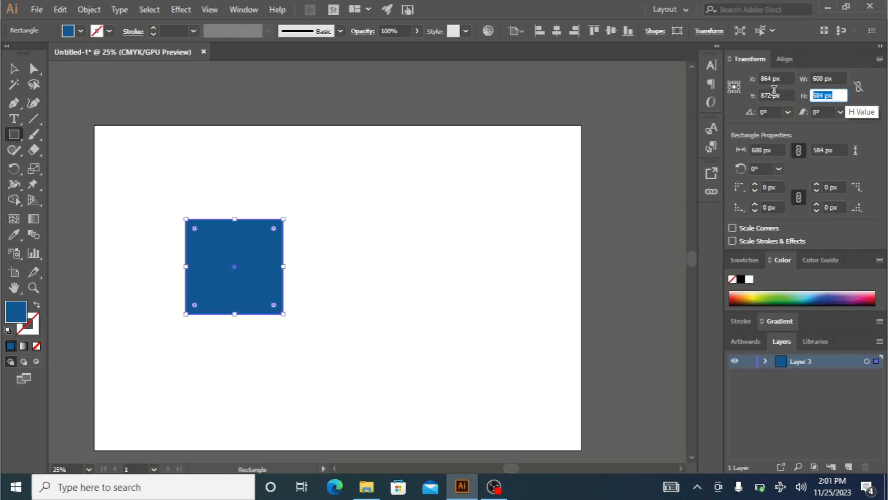
pyautogui.write('400')
pyautogui.press('Return')
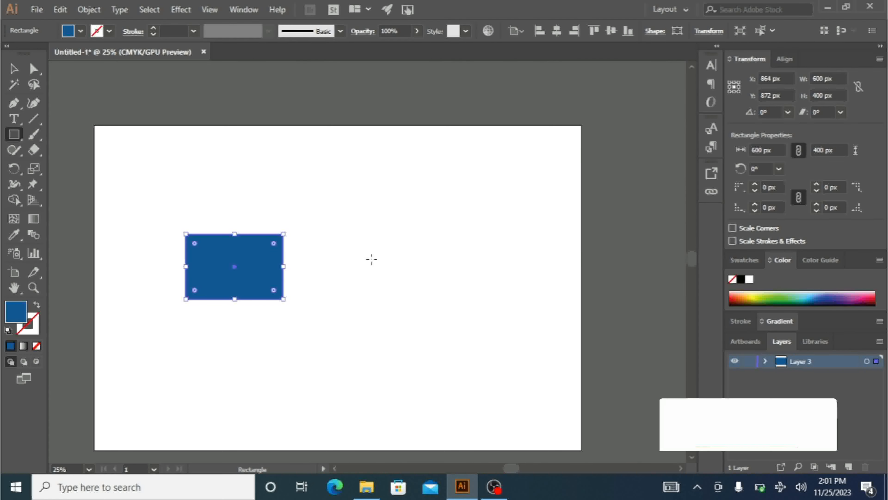
pyautogui.rightClick(232, 266)
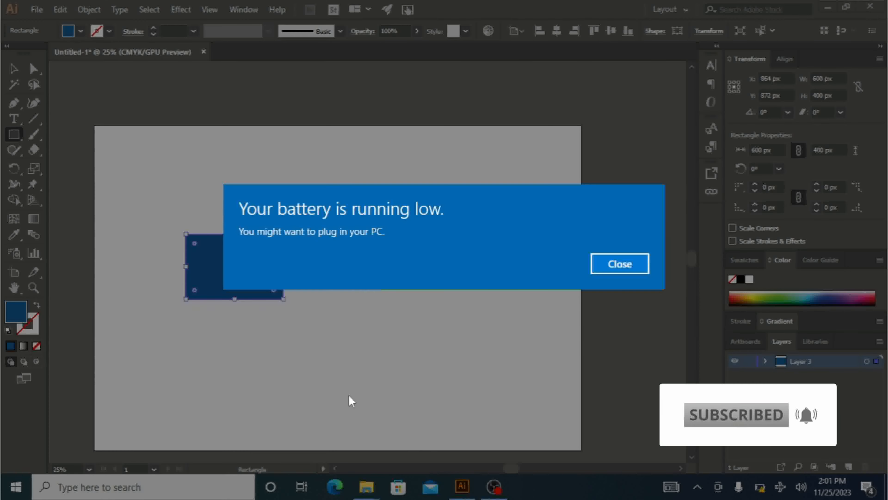
pyautogui.click(625, 267)
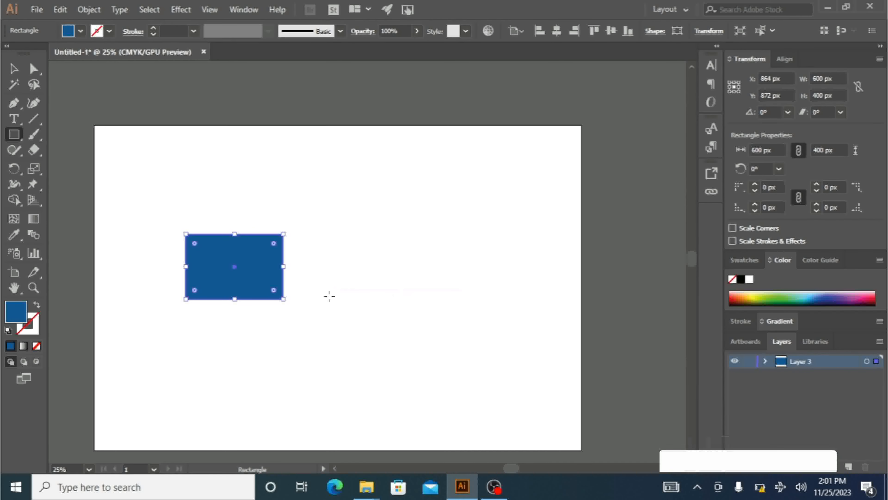
pyautogui.rightClick(234, 261)
pyautogui.moveTo(363, 394)
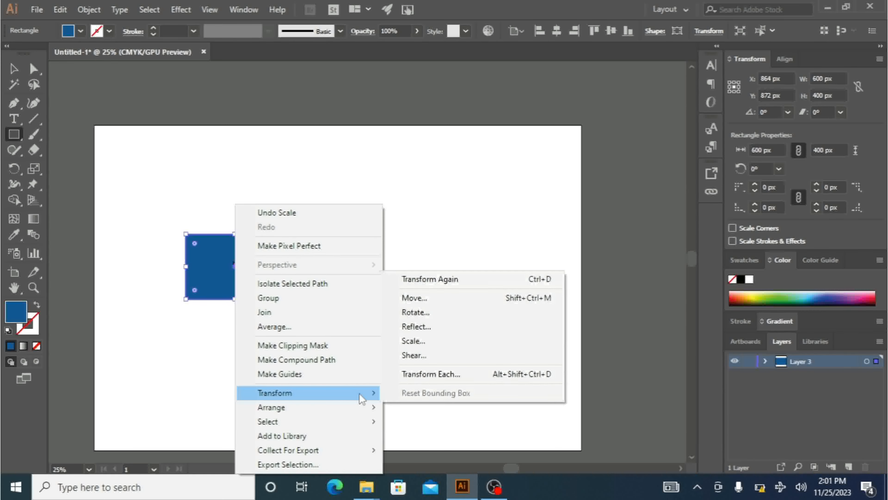
pyautogui.click(446, 317)
# Try rotating the blue rectangle by 150°, and undo the rotation.
pyautogui.click(777, 112)
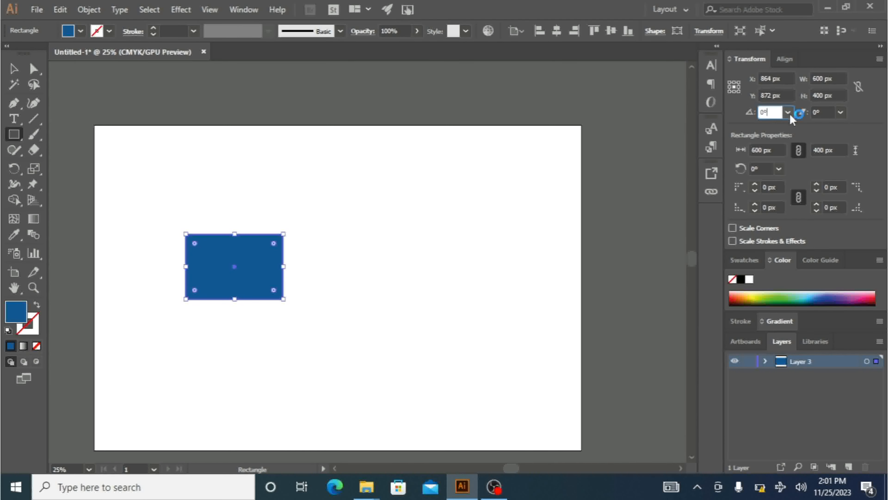
pyautogui.click(788, 112)
pyautogui.click(806, 196)
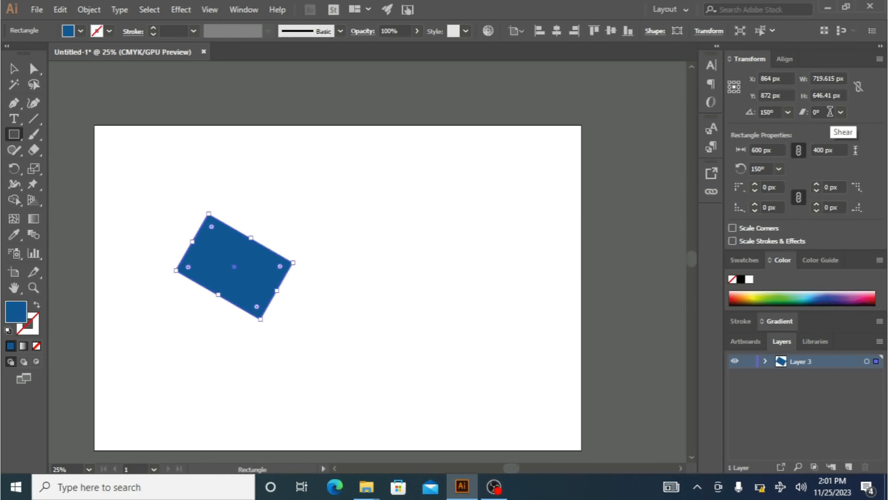
pyautogui.hotkey('ctrl', 'z')
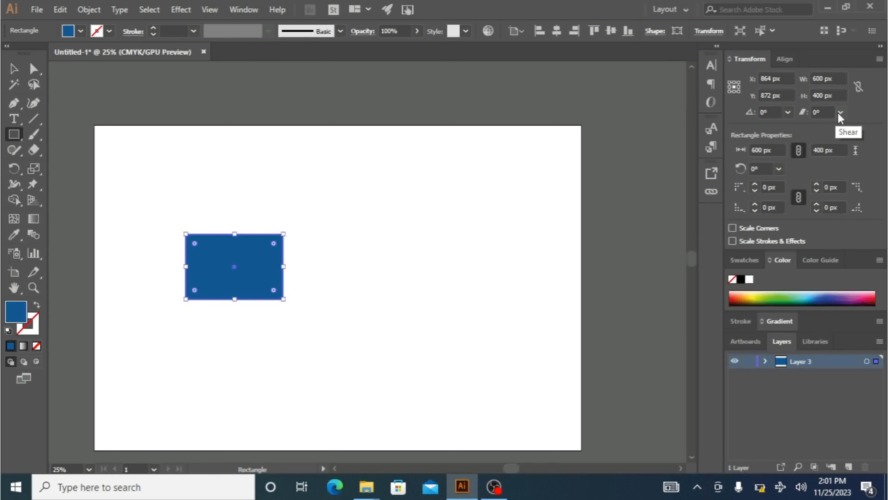
# Shear the blue rectangle by 10° to slant it into a parallelogram.
pyautogui.click(830, 112)
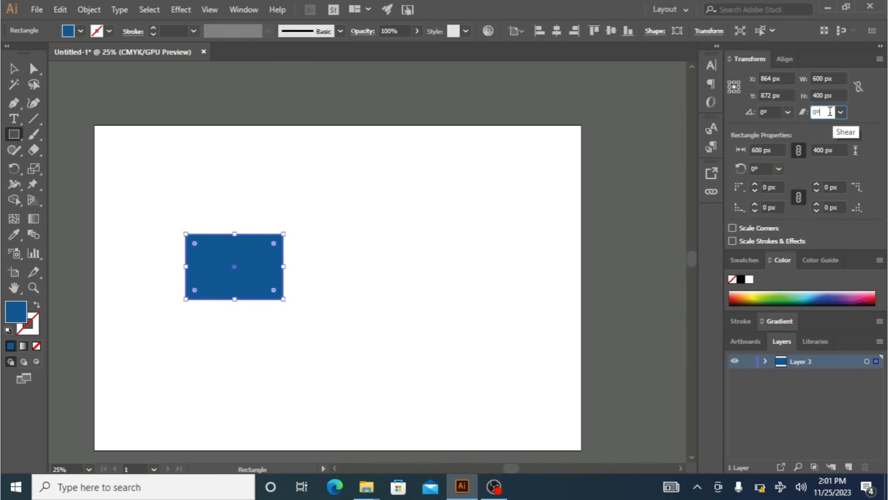
pyautogui.click(841, 112)
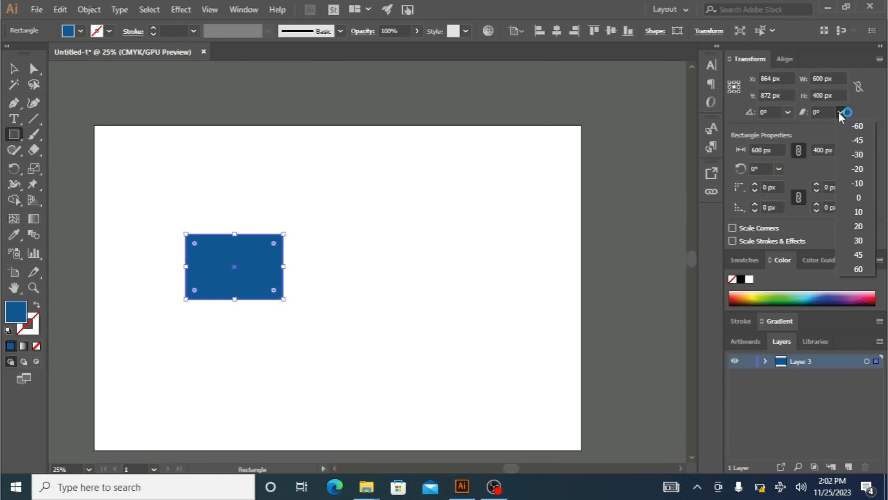
pyautogui.click(856, 215)
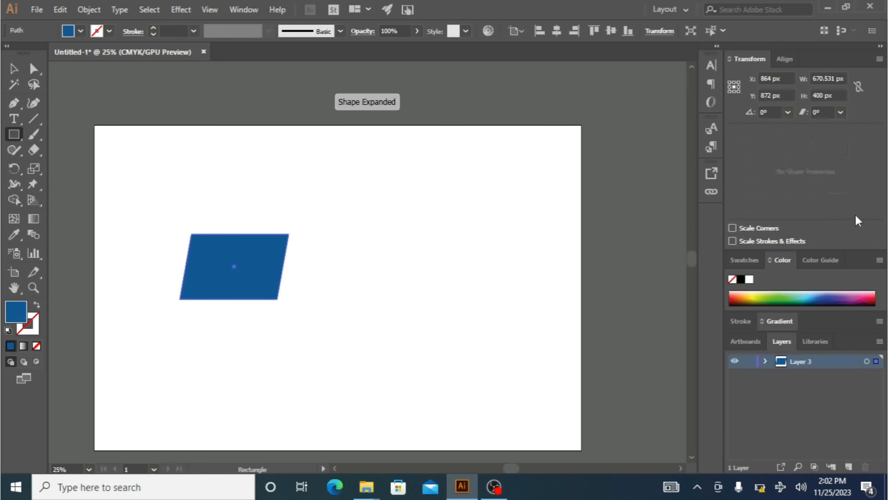
# Shear the blue parallelogram further to the right in 1° increments until it is strongly slanted, roughly 1500 px wide.
pyautogui.doubleClick(822, 112)
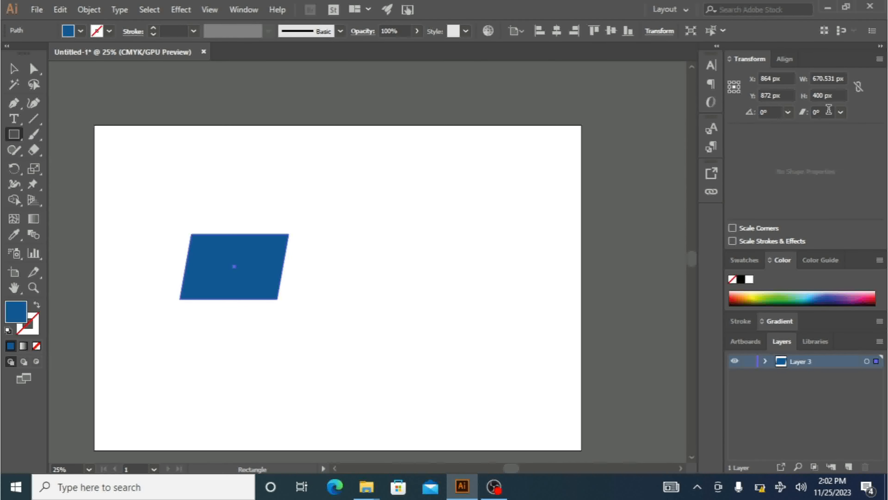
pyautogui.press('Up')
pyautogui.press('Up')
pyautogui.press('Up')
pyautogui.press('Up')
pyautogui.press('Up')
pyautogui.press('Up')
pyautogui.press('Up')
pyautogui.press('Up')
pyautogui.press('Up')
pyautogui.press('Up')
pyautogui.press('Up')
pyautogui.press('Up')
pyautogui.press('Up')
pyautogui.press('Up')
pyautogui.press('Up')
pyautogui.press('Up')
pyautogui.press('Up')
pyautogui.press('Up')
pyautogui.press('Up')
pyautogui.press('Up')
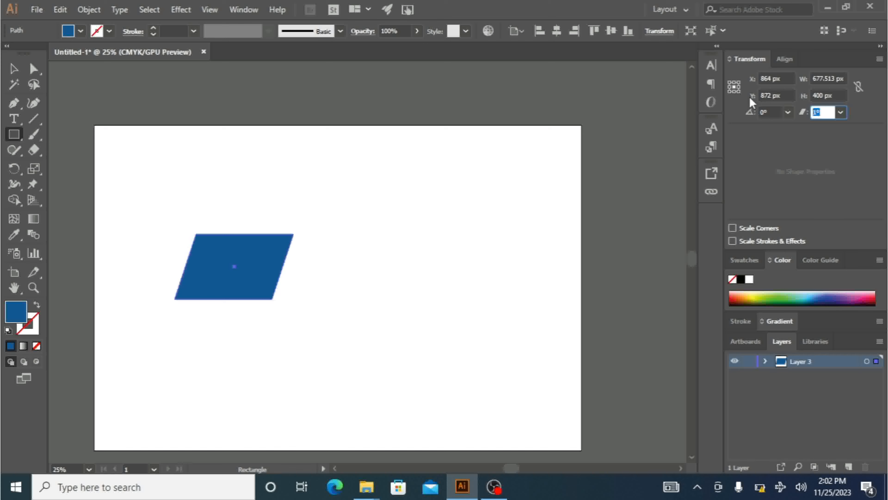
pyautogui.press('Up')
pyautogui.press('Up')
pyautogui.press('Up')
pyautogui.press('Up')
pyautogui.press('Up')
pyautogui.press('Up')
pyautogui.press('Up')
pyautogui.press('Up')
pyautogui.press('Up')
pyautogui.press('Up')
pyautogui.press('Up')
pyautogui.press('Up')
pyautogui.press('Up')
pyautogui.press('Up')
pyautogui.press('Up')
pyautogui.press('Up')
pyautogui.press('Up')
pyautogui.press('Up')
pyautogui.press('Up')
pyautogui.press('Up')
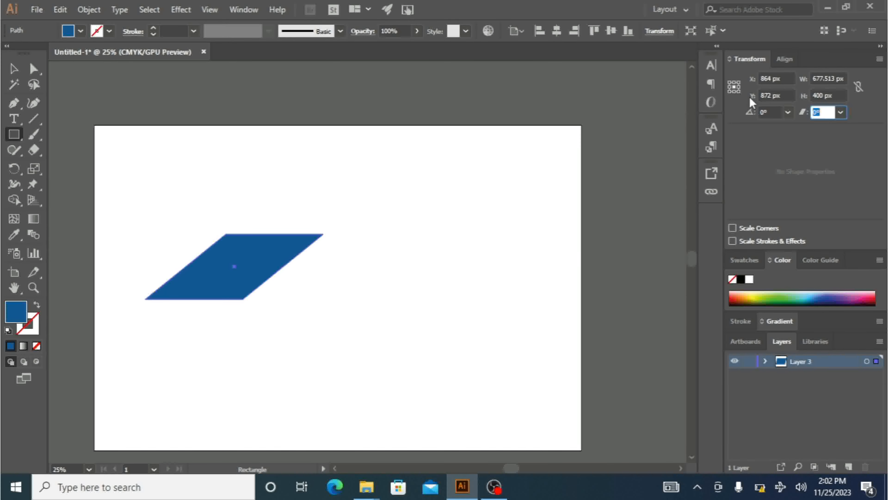
pyautogui.press('Up')
pyautogui.press('Up')
pyautogui.press('Up')
pyautogui.press('Up')
pyautogui.press('Up')
pyautogui.press('Up')
pyautogui.press('Up')
pyautogui.press('Up')
pyautogui.press('Up')
pyautogui.press('Up')
pyautogui.press('Up')
pyautogui.press('Up')
pyautogui.press('Up')
pyautogui.press('Up')
pyautogui.press('Up')
pyautogui.press('Up')
pyautogui.press('Up')
pyautogui.press('Up')
pyautogui.press('Up')
pyautogui.press('Up')
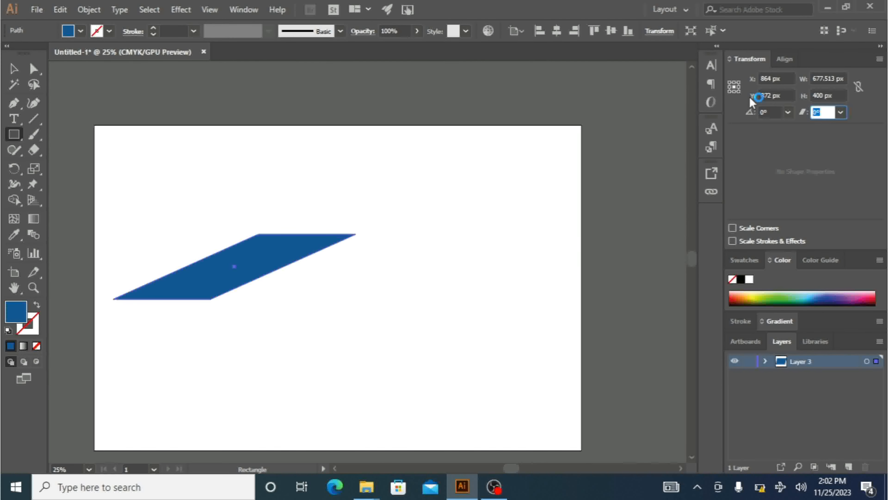
# Reduce the blue parallelogram's slant by shearing it back in 1° increments to a width of about 1257 px.
pyautogui.press('Down')
pyautogui.press('Down')
pyautogui.press('Down')
pyautogui.press('Down')
pyautogui.press('Down')
pyautogui.press('Down')
pyautogui.press('Down')
pyautogui.press('Down')
pyautogui.press('Down')
pyautogui.press('Down')
pyautogui.press('Down')
pyautogui.press('Down')
pyautogui.press('Down')
pyautogui.press('Down')
pyautogui.press('Down')
pyautogui.press('Down')
pyautogui.press('Down')
pyautogui.press('Down')
pyautogui.press('Down')
pyautogui.press('Down')
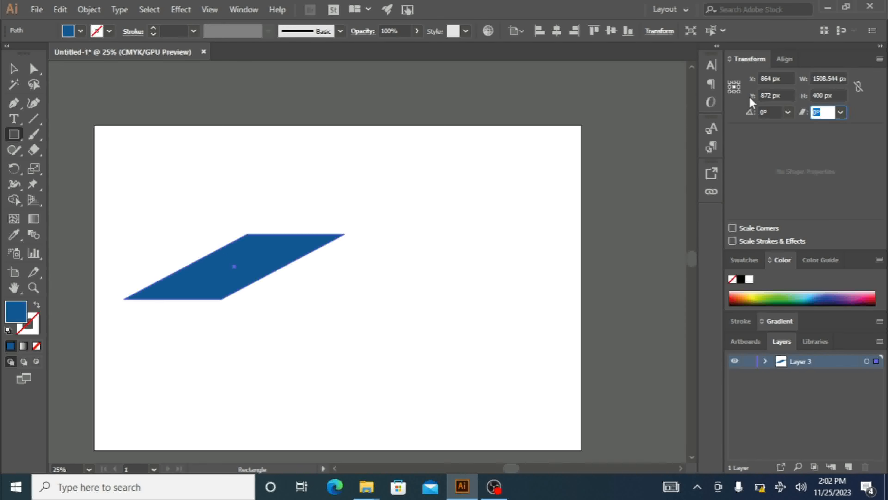
pyautogui.press('Down')
pyautogui.press('Down')
pyautogui.press('Down')
pyautogui.press('Down')
pyautogui.press('Down')
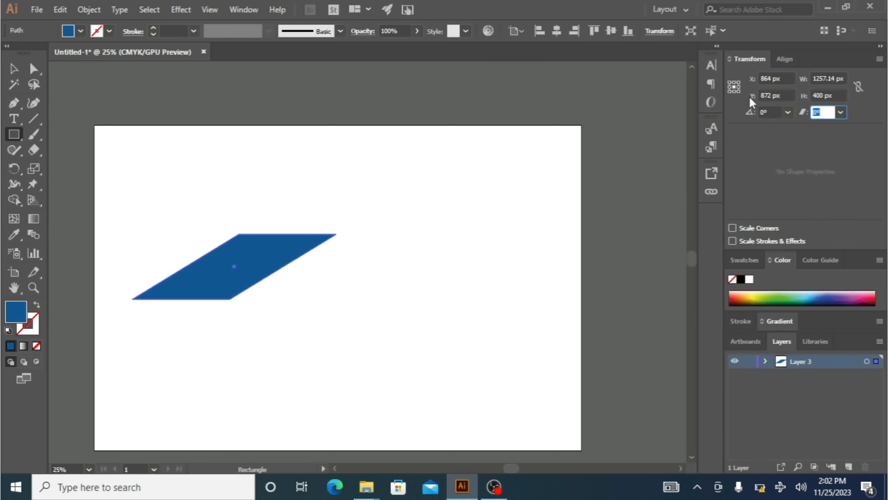
# Adjust the parallelogram's shear in 1° increments to a slightly stronger slant, about 1327 px wide.
pyautogui.press('Up')
pyautogui.press('Up')
pyautogui.press('Up')
pyautogui.press('Up')
pyautogui.press('Up')
pyautogui.press('Up')
pyautogui.press('Up')
pyautogui.press('Up')
pyautogui.press('Up')
pyautogui.press('Up')
pyautogui.press('Up')
pyautogui.press('Up')
pyautogui.press('Up')
pyautogui.press('Up')
pyautogui.press('Up')
pyautogui.press('Up')
pyautogui.press('Up')
pyautogui.press('Up')
pyautogui.press('Up')
pyautogui.press('Up')
pyautogui.press('Up')
pyautogui.press('Up')
pyautogui.press('Up')
pyautogui.press('Up')
pyautogui.press('Up')
pyautogui.press('Up')
pyautogui.press('Up')
pyautogui.press('Up')
pyautogui.press('Up')
pyautogui.press('Up')
pyautogui.press('Down')
# Reselect the blue parallelogram and reset its bounding box.
pyautogui.click(21, 69)
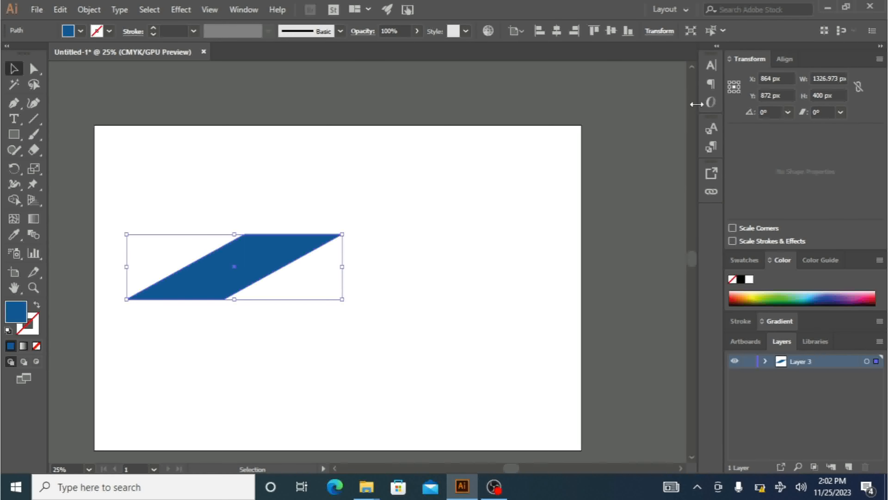
pyautogui.click(383, 280)
pyautogui.click(243, 249)
pyautogui.rightClick(243, 248)
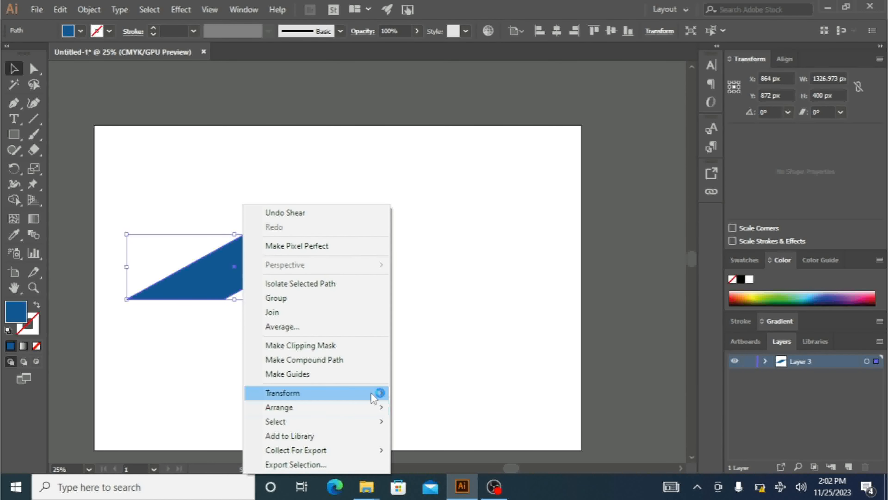
pyautogui.moveTo(374, 397)
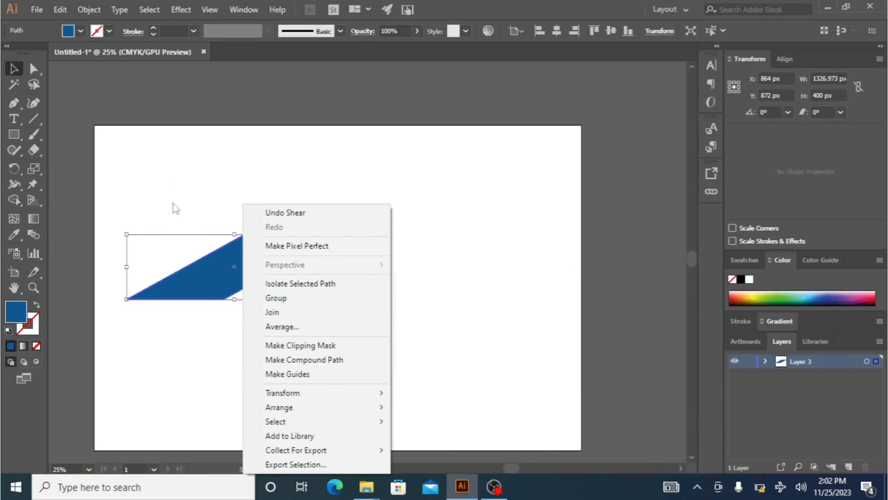
pyautogui.click(166, 175)
pyautogui.click(185, 226)
pyautogui.click(219, 257)
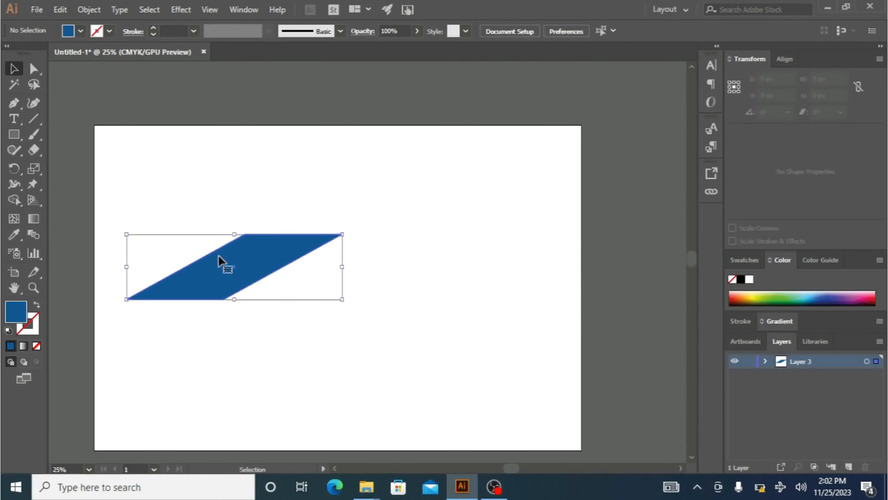
pyautogui.rightClick(255, 261)
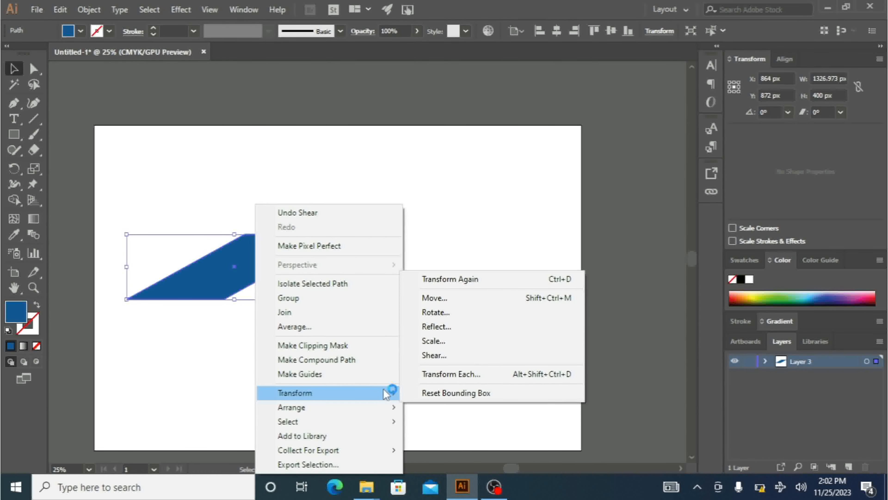
pyautogui.click(450, 393)
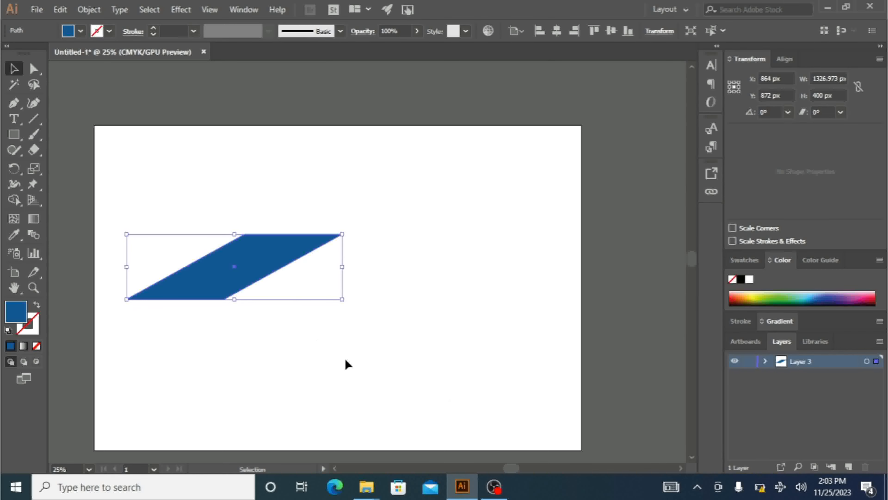
# Move the parallelogram up and right to about X 978 px, Y 744 px, and paste a copy overlapping its lower part.
pyautogui.moveTo(236, 240); pyautogui.dragTo(254, 219)
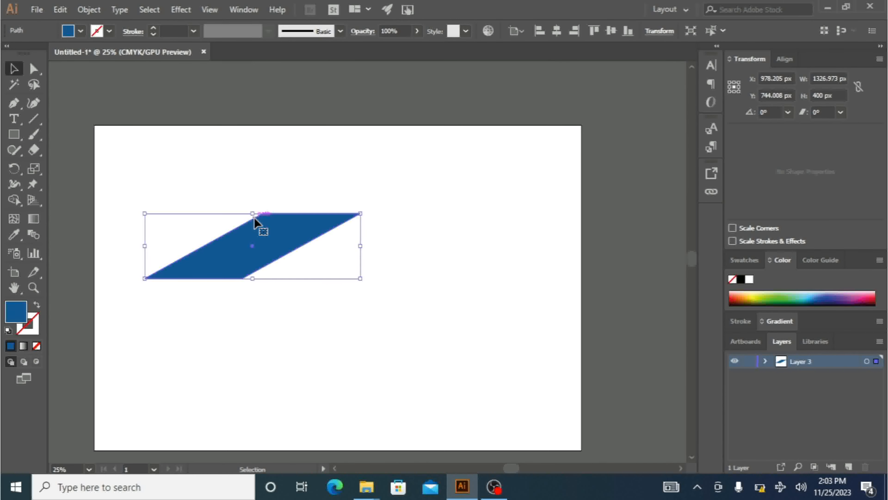
pyautogui.press('a')
pyautogui.press('v')
pyautogui.hotkey('ctrl', 'v')
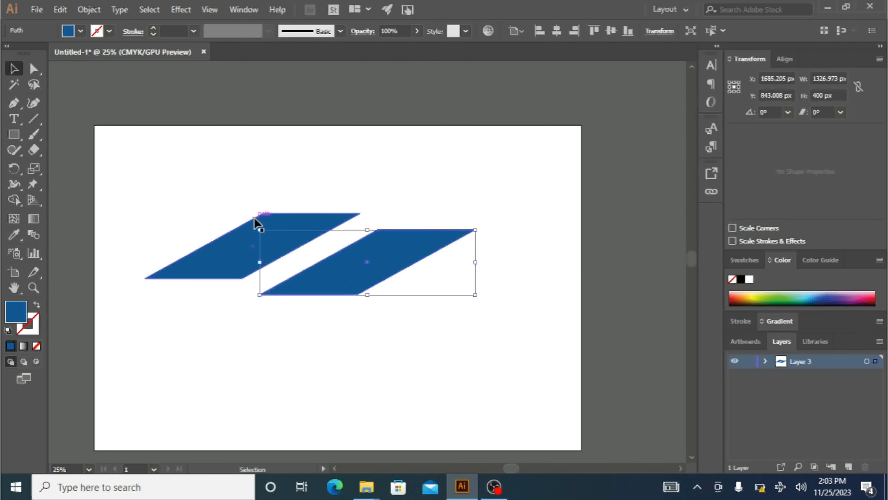
pyautogui.moveTo(373, 258); pyautogui.dragTo(250, 274)
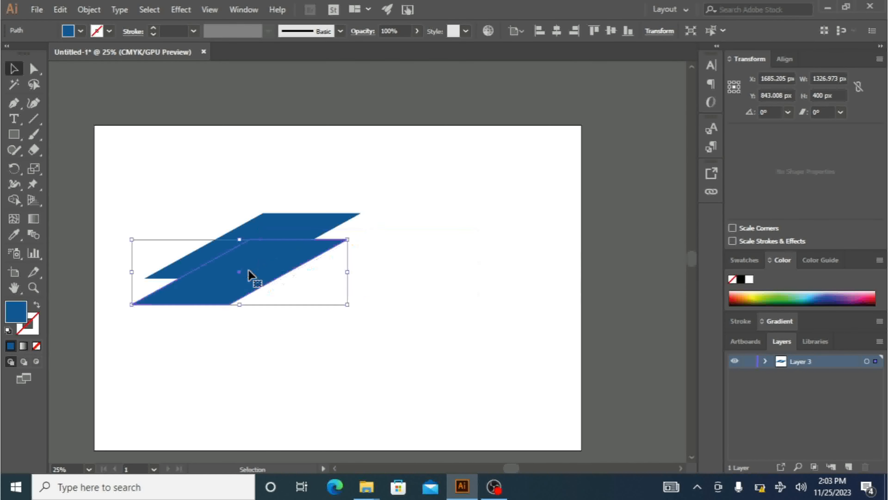
# Group the two overlapping blue parallelograms.
pyautogui.moveTo(161, 177); pyautogui.dragTo(320, 301)
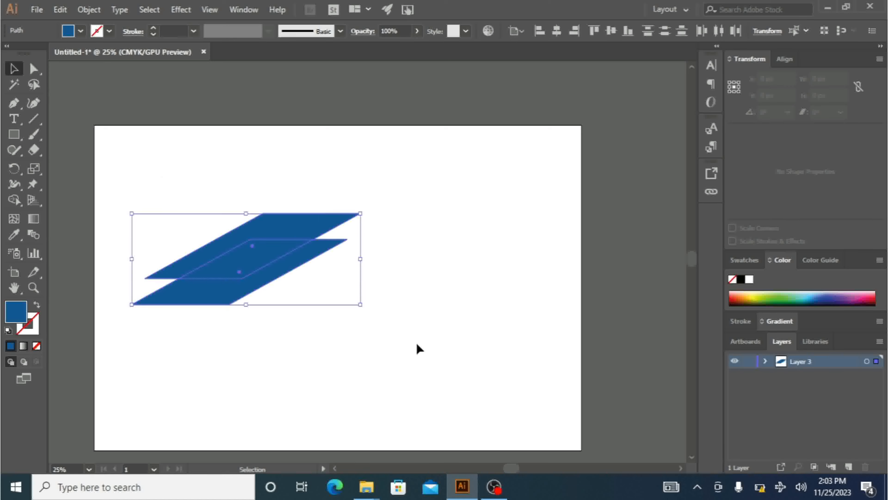
pyautogui.rightClick(258, 261)
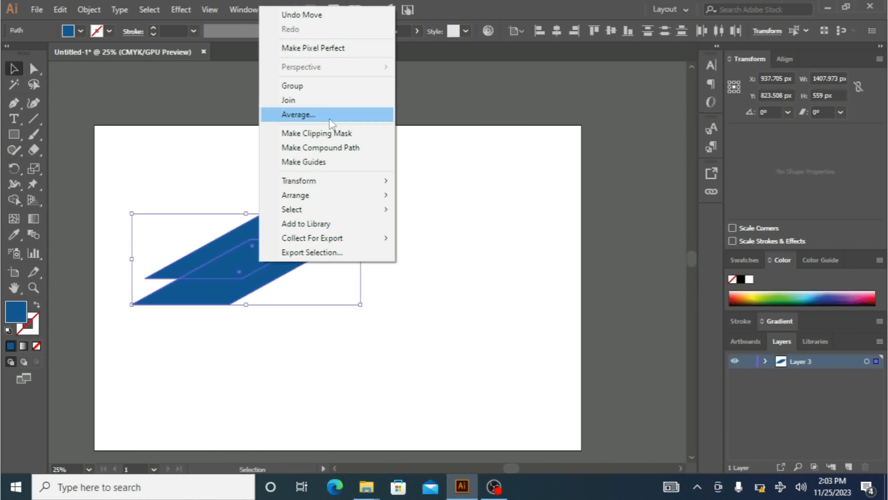
pyautogui.click(315, 86)
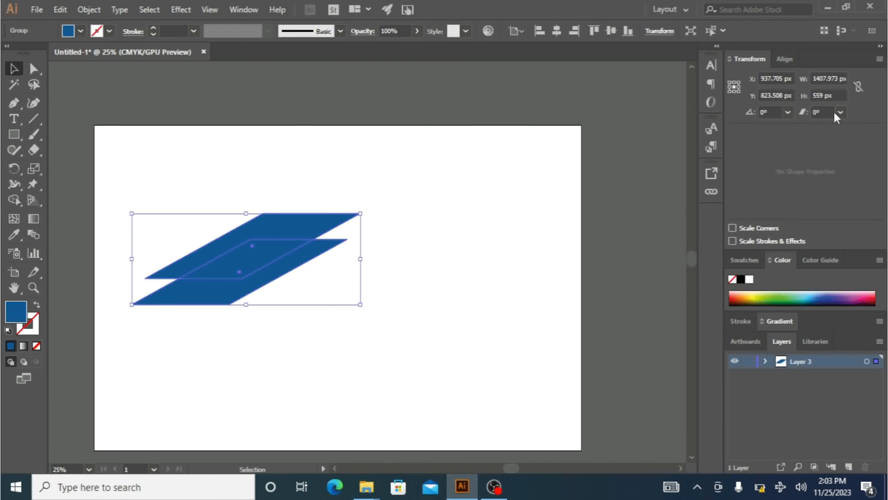
# Shear the grouped parallelograms in -1° increments to make their rightward slant steeper and the group narrower.
pyautogui.click(825, 112)
pyautogui.press('Down')
pyautogui.press('Down')
pyautogui.press('Down')
pyautogui.press('Down')
pyautogui.press('Down')
pyautogui.press('Down')
pyautogui.press('Down')
pyautogui.press('Down')
pyautogui.press('Down')
pyautogui.press('Down')
pyautogui.press('Down')
pyautogui.press('Down')
pyautogui.press('Down')
pyautogui.press('Down')
pyautogui.press('Down')
pyautogui.press('Down')
pyautogui.press('Down')
pyautogui.press('Down')
pyautogui.press('Down')
pyautogui.press('Down')
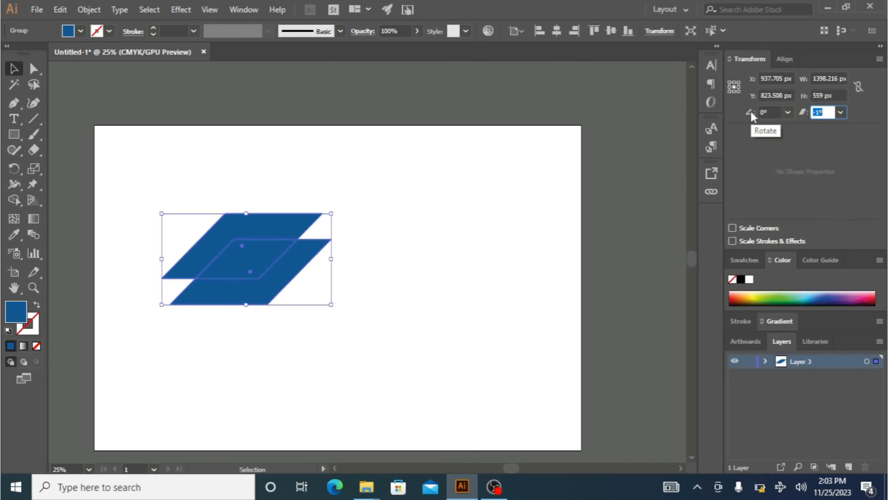
# Shear the grouped parallelograms in -1° increments until they lean the opposite way and the group is about 1676 px wide.
pyautogui.press('Down')
pyautogui.press('Down')
pyautogui.press('Down')
pyautogui.press('Down')
pyautogui.press('Down')
pyautogui.press('Down')
pyautogui.press('Down')
pyautogui.press('Down')
pyautogui.press('Down')
pyautogui.press('Down')
pyautogui.press('Down')
pyautogui.press('Down')
pyautogui.press('Down')
pyautogui.press('Down')
pyautogui.press('Down')
pyautogui.press('Down')
pyautogui.press('Down')
pyautogui.press('Down')
pyautogui.press('Down')
pyautogui.press('Down')
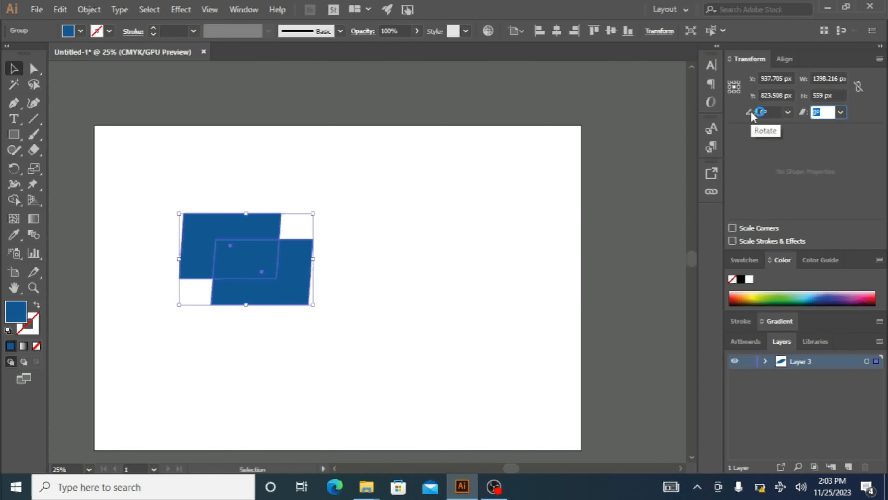
pyautogui.press('Down')
pyautogui.press('Down')
pyautogui.press('Down')
pyautogui.press('Down')
pyautogui.press('Down')
pyautogui.press('Down')
pyautogui.press('Down')
pyautogui.press('Down')
pyautogui.press('Down')
pyautogui.press('Down')
pyautogui.press('Down')
pyautogui.press('Down')
pyautogui.press('Down')
pyautogui.press('Down')
pyautogui.press('Down')
pyautogui.press('Down')
pyautogui.press('Down')
pyautogui.press('Down')
pyautogui.press('Down')
pyautogui.press('Down')
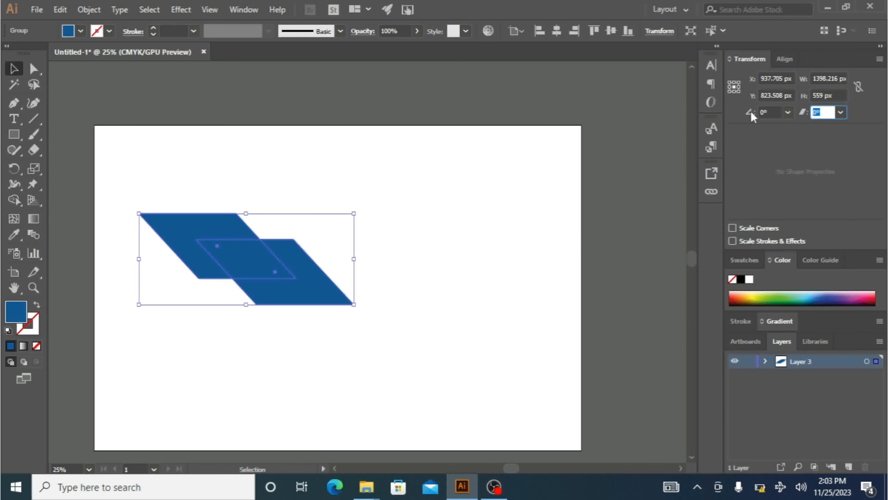
pyautogui.press('Down')
pyautogui.press('Down')
pyautogui.press('Down')
pyautogui.press('Down')
pyautogui.press('Down')
pyautogui.press('Down')
pyautogui.press('Down')
pyautogui.press('Down')
pyautogui.press('Down')
pyautogui.press('Down')
pyautogui.press('Down')
pyautogui.press('Down')
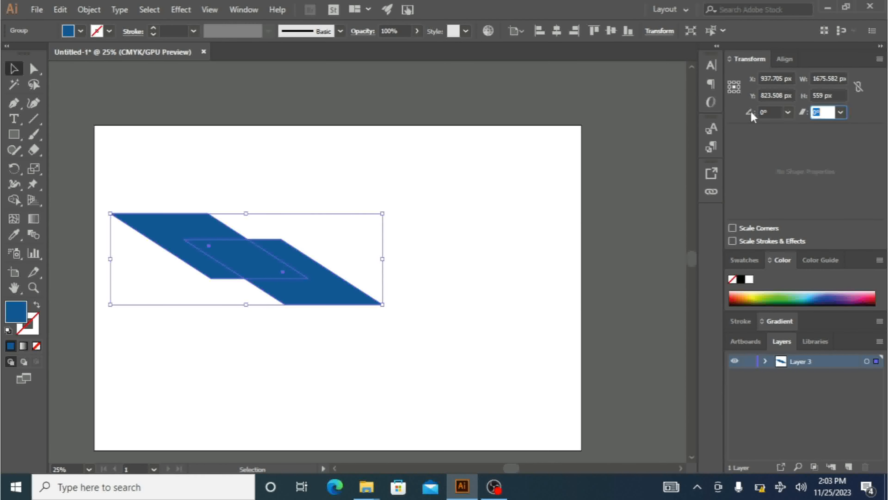
# Reselect the sheared group and rotate it in 1° increments to 36°.
pyautogui.click(301, 191)
pyautogui.click(289, 265)
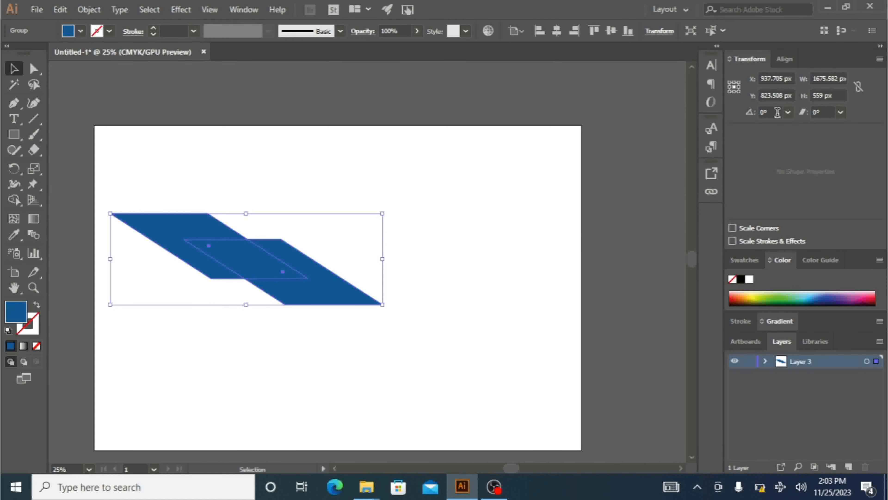
pyautogui.moveTo(781, 110); pyautogui.dragTo(653, 104)
pyautogui.press('Up')
pyautogui.press('Up')
pyautogui.press('Up')
pyautogui.press('Up')
pyautogui.press('Up')
pyautogui.press('Up')
pyautogui.press('Up')
pyautogui.press('Up')
pyautogui.press('Up')
pyautogui.press('Up')
pyautogui.press('Up')
pyautogui.press('Up')
pyautogui.press('Up')
pyautogui.press('Up')
pyautogui.press('Up')
pyautogui.press('Up')
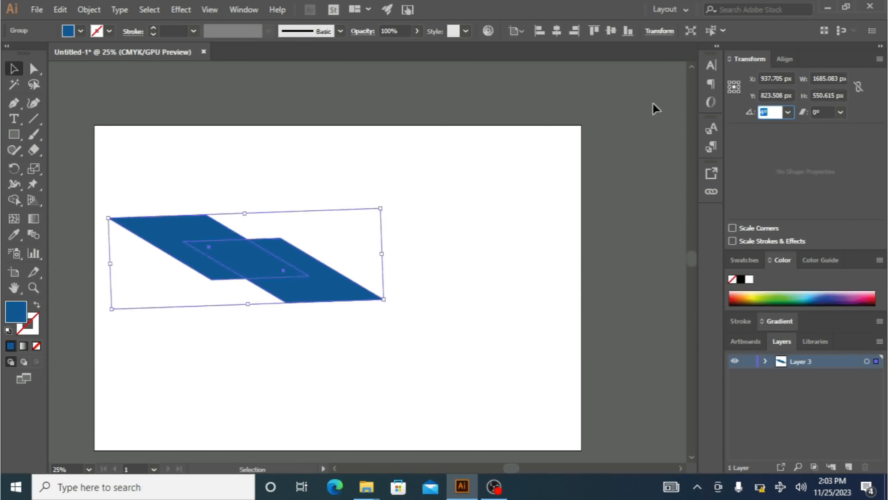
pyautogui.press('Up')
pyautogui.press('Up')
pyautogui.press('Up')
pyautogui.press('Up')
pyautogui.press('Up')
pyautogui.press('Up')
pyautogui.press('Up')
pyautogui.press('Up')
pyautogui.press('Up')
pyautogui.press('Up')
pyautogui.press('Up')
pyautogui.press('Up')
pyautogui.press('Up')
pyautogui.press('Up')
pyautogui.press('Up')
pyautogui.press('Up')
pyautogui.press('Up')
pyautogui.press('Up')
pyautogui.press('Up')
pyautogui.press('Up')
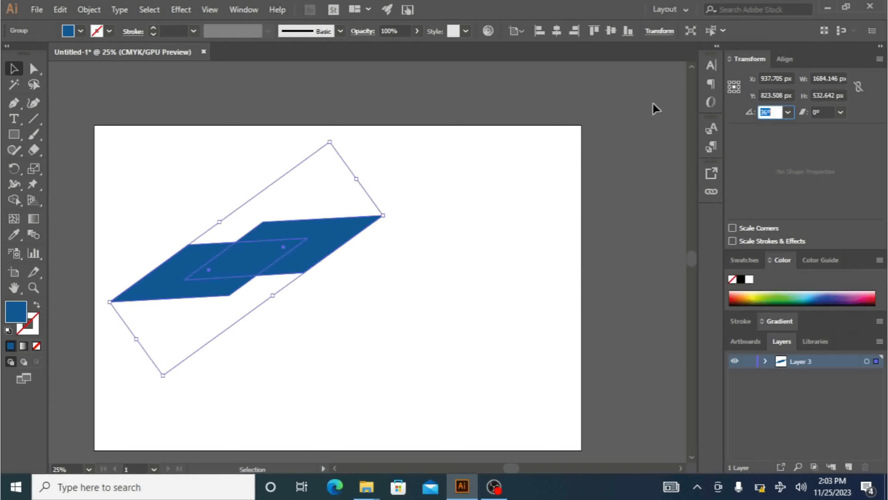
# Reset the bounding box of the rotated group.
pyautogui.click(342, 349)
pyautogui.moveTo(181, 160); pyautogui.dragTo(350, 360)
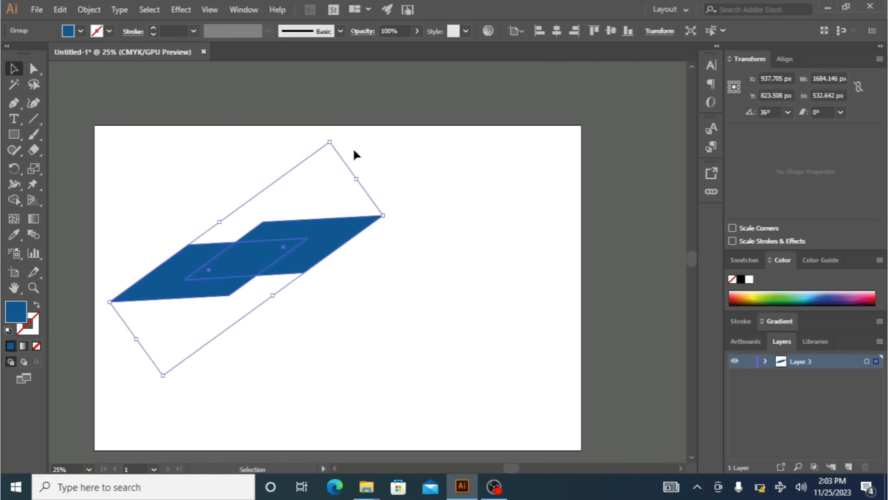
pyautogui.rightClick(273, 258)
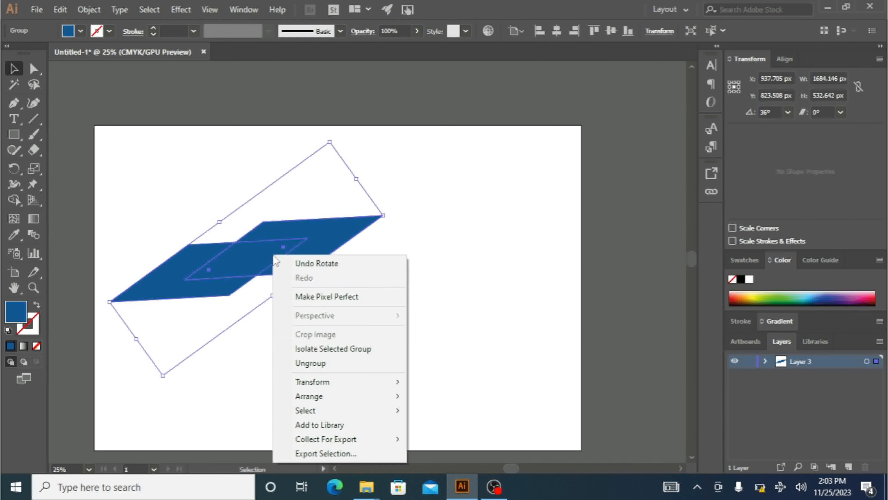
pyautogui.moveTo(367, 385)
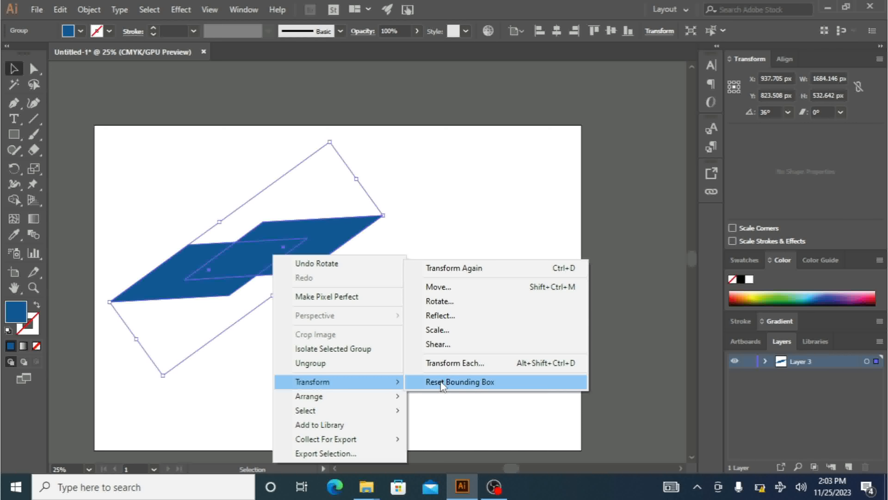
pyautogui.click(440, 383)
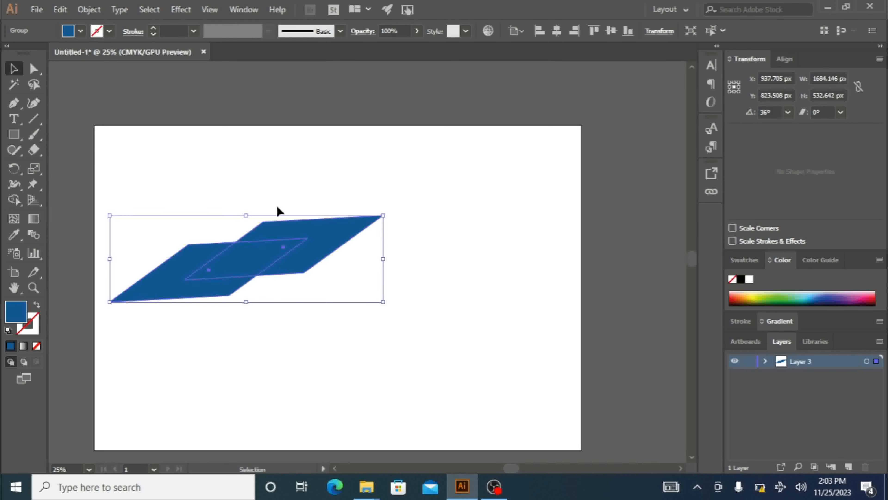
# Ungroup the two overlapping parallelograms and clear the selection.
pyautogui.click(357, 192)
pyautogui.click(325, 232)
pyautogui.rightClick(325, 232)
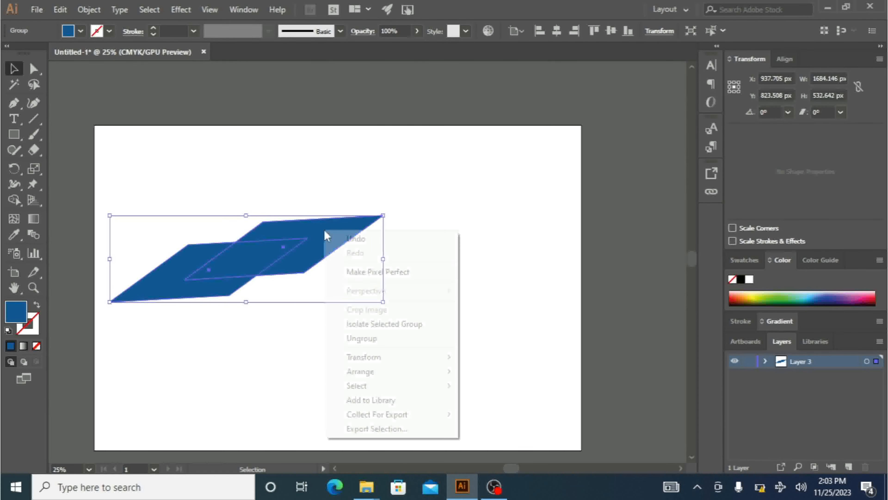
pyautogui.click(380, 335)
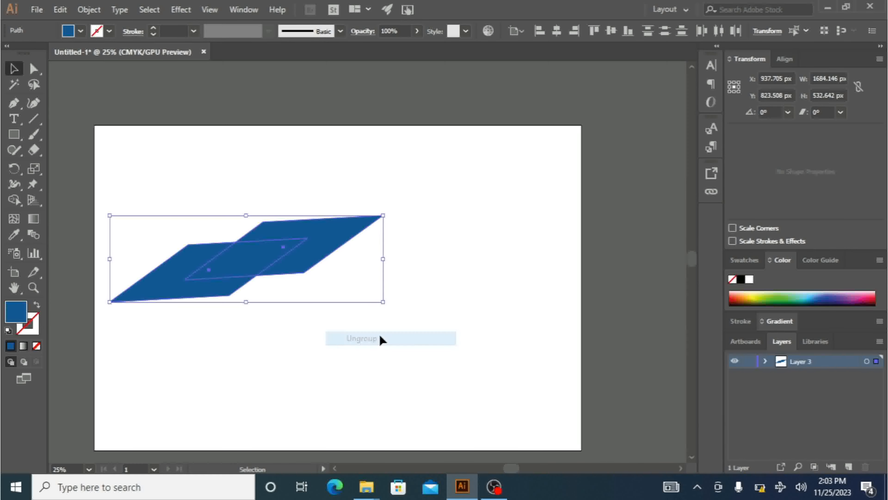
pyautogui.click(294, 334)
# Move the upper-right parallelogram to about X 1900 px, Y 1046 px and rotate it about 53° counterclockwise.
pyautogui.moveTo(312, 258); pyautogui.dragTo(431, 305)
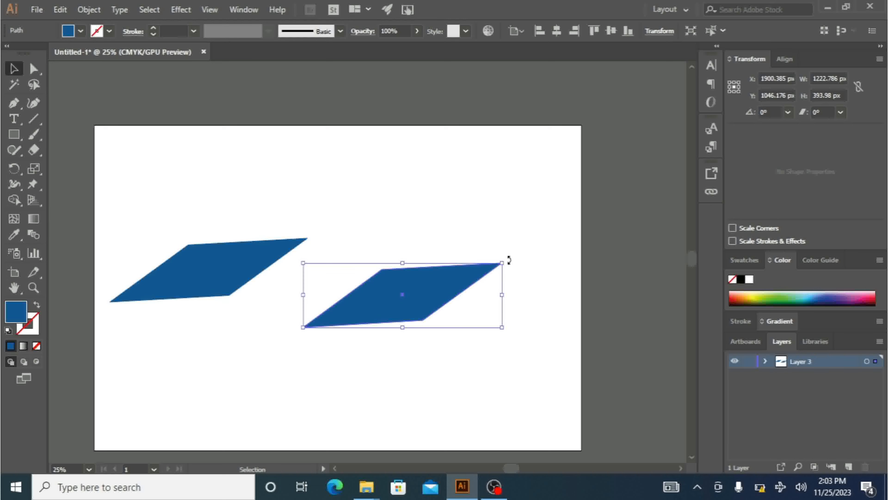
pyautogui.moveTo(509, 260); pyautogui.dragTo(426, 224)
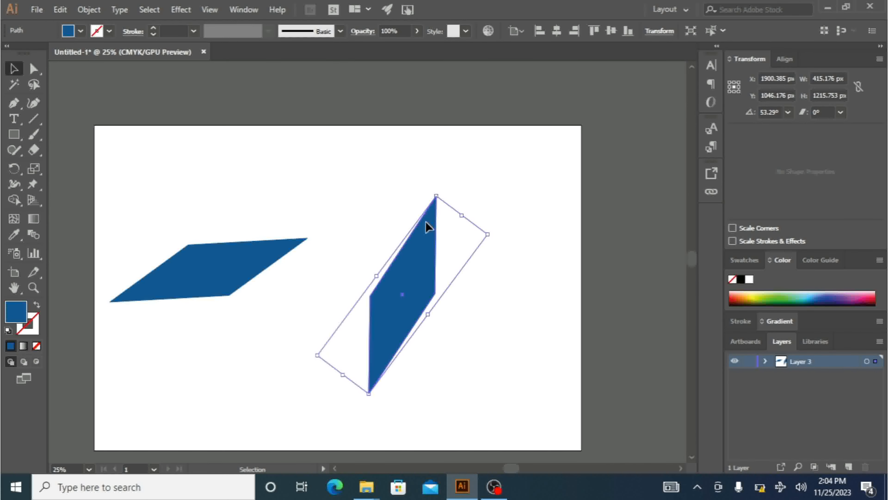
# Reset the rotated parallelogram's bounding box and move the shape up and left to about X 1744 px, Y 893 px.
pyautogui.rightClick(418, 266)
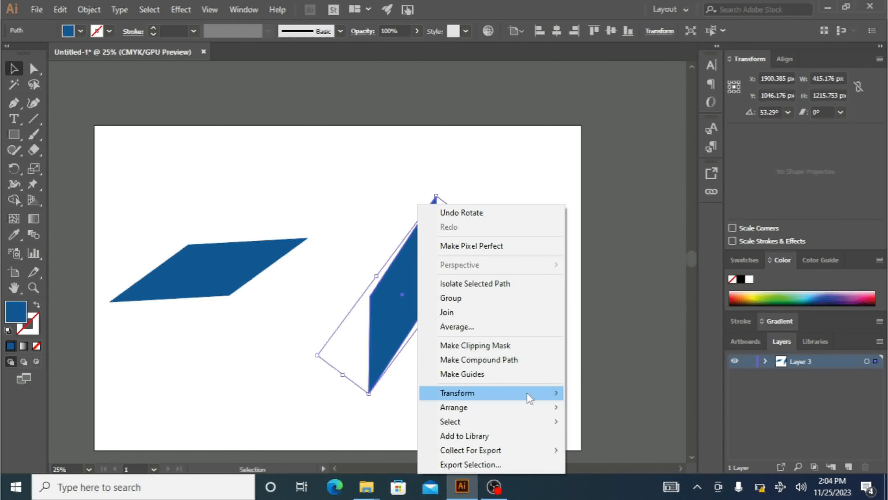
pyautogui.moveTo(531, 395)
pyautogui.click(584, 393)
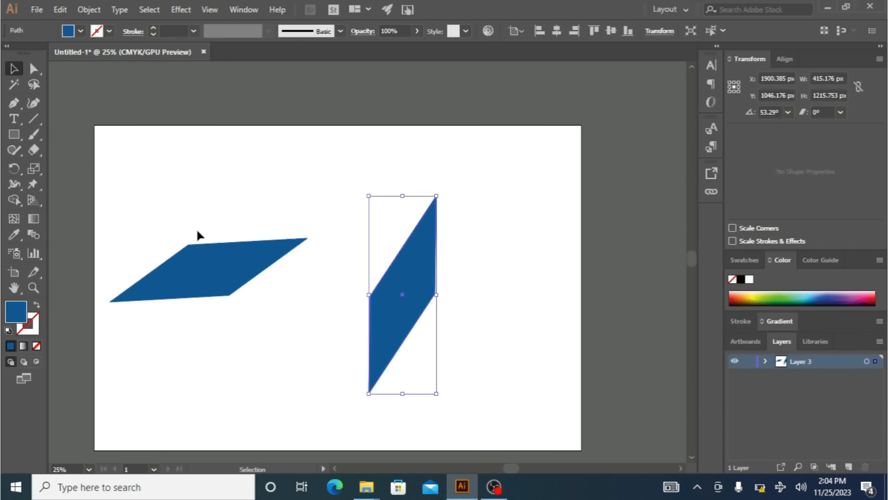
pyautogui.moveTo(408, 292); pyautogui.dragTo(383, 268)
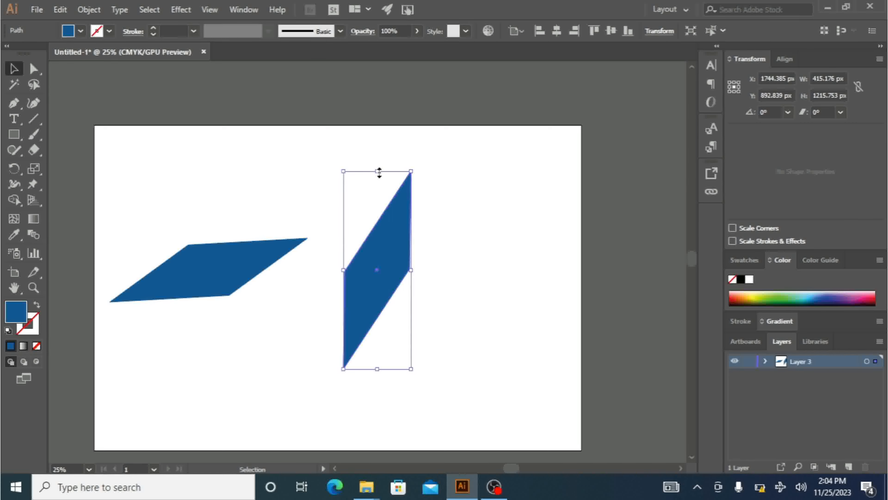
# Draw a rectangle about 756 by 376 px above the two parallelograms.
pyautogui.click(485, 234)
pyautogui.click(21, 134)
pyautogui.moveTo(229, 161); pyautogui.dragTo(350, 221)
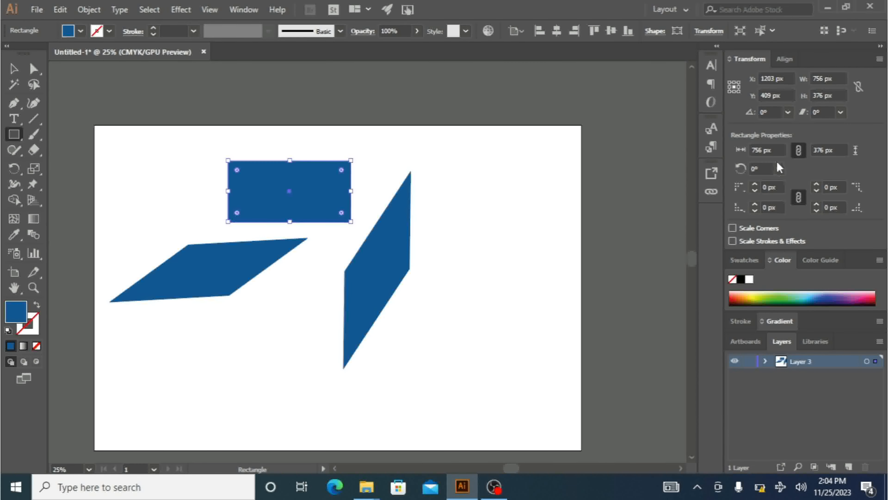
# Enlarge the rectangle proportionally to a width of 877 px in its Rectangle Properties.
pyautogui.click(780, 146)
pyautogui.press('Up')
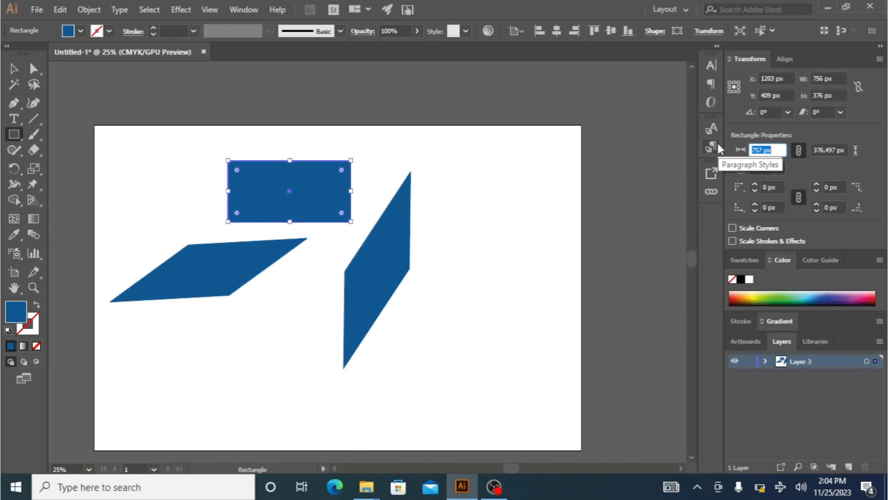
pyautogui.press('Up')
pyautogui.press('Up')
pyautogui.press('Up')
pyautogui.press('Up')
pyautogui.press('Up')
pyautogui.press('Up')
pyautogui.press('Up')
pyautogui.press('Up')
pyautogui.press('Up')
pyautogui.press('Up')
pyautogui.press('Up')
pyautogui.press('Up')
pyautogui.press('Up')
pyautogui.press('Up')
pyautogui.press('Up')
pyautogui.press('Up')
pyautogui.press('Up')
pyautogui.press('Up')
pyautogui.press('Up')
pyautogui.press('Up')
pyautogui.press('Up')
pyautogui.press('Up')
pyautogui.press('Up')
pyautogui.press('Up')
pyautogui.press('Up')
pyautogui.press('Up')
pyautogui.press('Up')
pyautogui.press('Up')
pyautogui.press('Up')
pyautogui.press('Up')
pyautogui.press('Up')
pyautogui.press('Up')
pyautogui.press('Up')
pyautogui.press('Up')
pyautogui.press('Up')
pyautogui.press('Up')
pyautogui.press('Up')
pyautogui.press('Up')
pyautogui.press('Up')
pyautogui.press('Up')
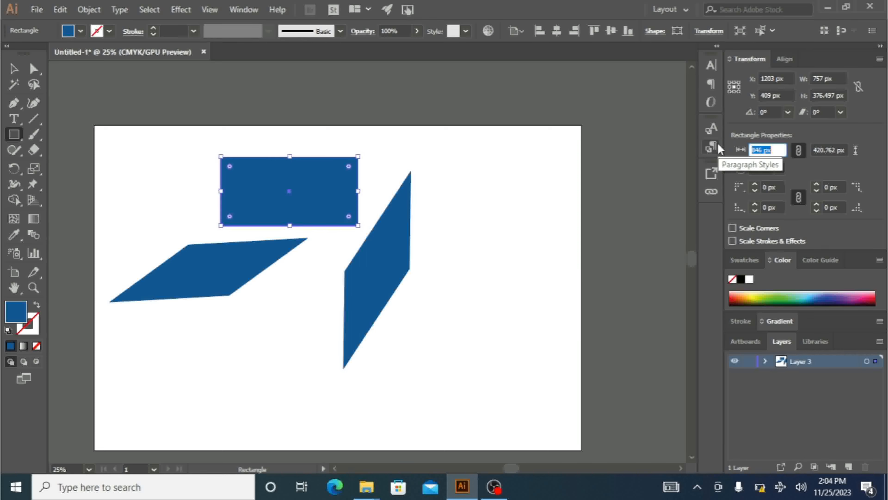
pyautogui.press('Up')
pyautogui.press('Up')
pyautogui.press('Up')
pyautogui.press('Up')
pyautogui.press('Up')
pyautogui.press('Up')
pyautogui.press('Up')
pyautogui.press('Up')
pyautogui.press('Up')
pyautogui.press('Up')
pyautogui.press('Up')
pyautogui.press('Up')
pyautogui.press('Up')
pyautogui.press('Up')
pyautogui.press('Up')
pyautogui.press('Up')
pyautogui.press('Up')
pyautogui.press('Up')
pyautogui.press('Up')
pyautogui.press('Up')
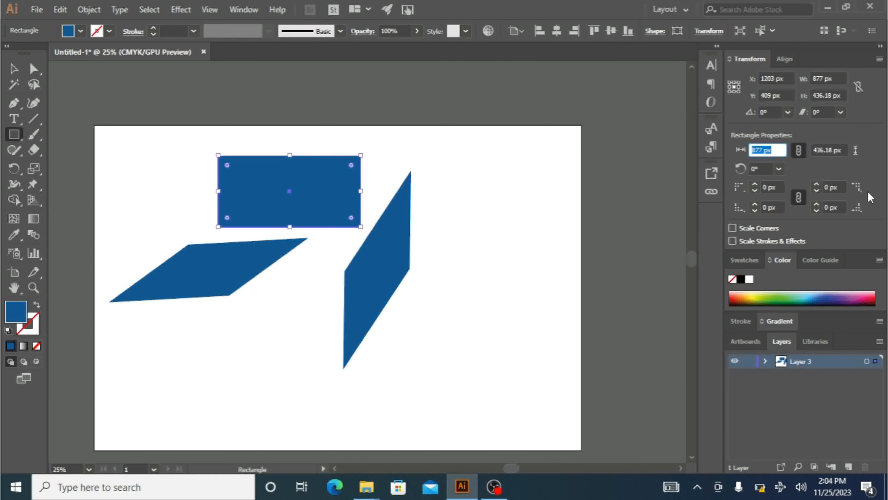
# Try a 150° rotation angle on the rectangle in its Rectangle Properties and undo it.
pyautogui.click(779, 169)
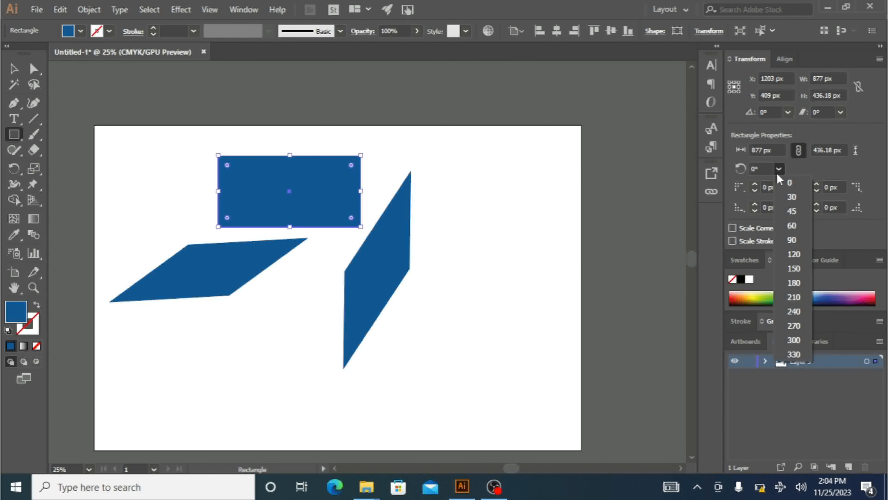
pyautogui.click(789, 269)
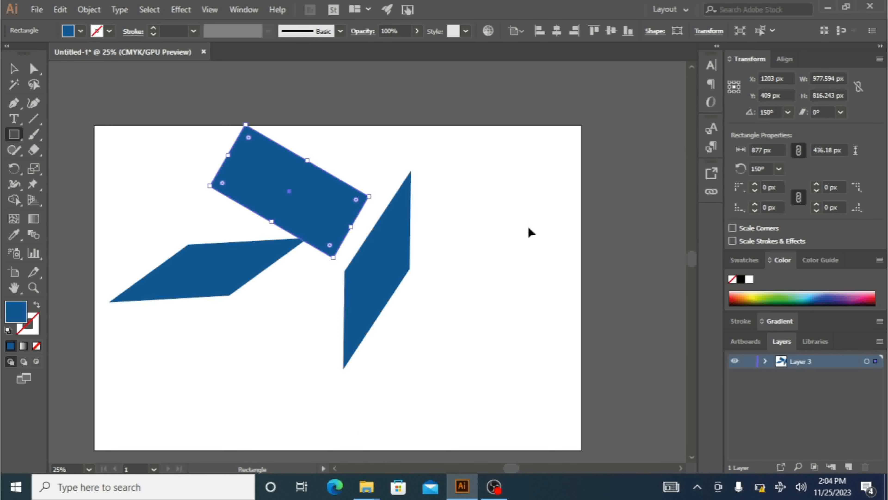
pyautogui.hotkey('ctrl', 'z')
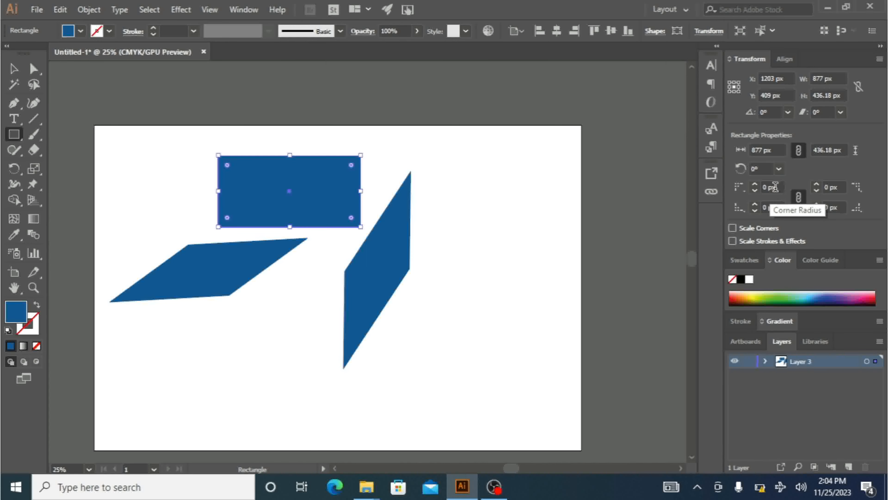
# Round all four linked corners of the rectangle to a 63 px corner radius.
pyautogui.click(756, 184)
pyautogui.click(756, 184)
pyautogui.click(756, 184)
pyautogui.click(756, 184)
pyautogui.click(756, 183)
pyautogui.click(756, 183)
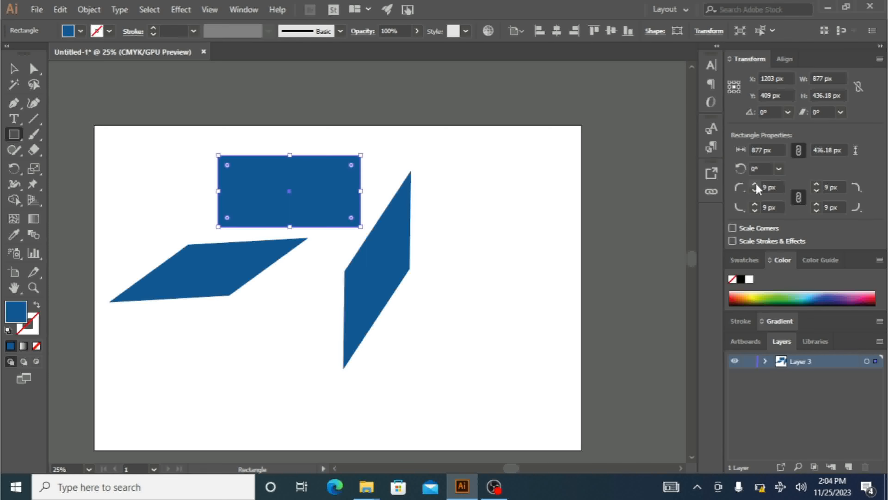
pyautogui.click(756, 183)
pyautogui.click(755, 184)
pyautogui.click(756, 183)
pyautogui.click(755, 183)
pyautogui.click(756, 184)
pyautogui.click(756, 183)
pyautogui.click(756, 183)
pyautogui.click(756, 184)
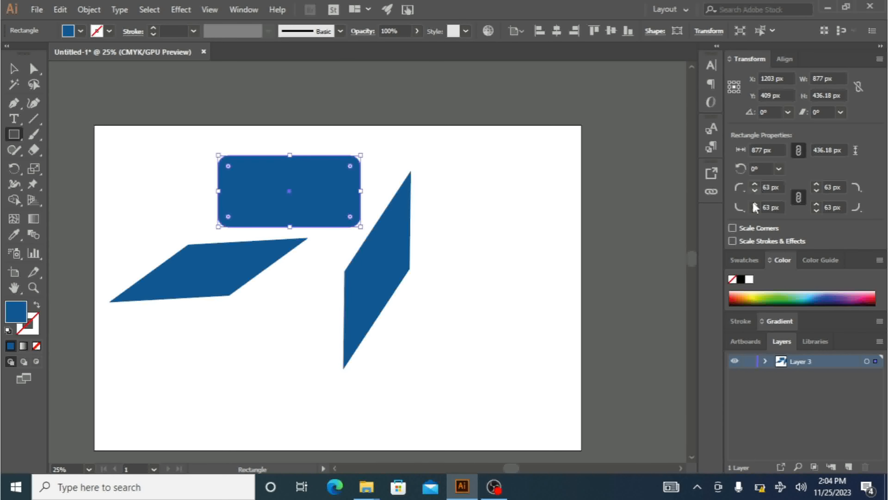
# Enable Scale Corners and shrink the rounded rectangle proportionally to a width of 769 px.
pyautogui.click(733, 228)
pyautogui.moveTo(779, 150); pyautogui.dragTo(707, 147)
pyautogui.press('Down')
pyautogui.press('Down')
pyautogui.press('Down')
pyautogui.press('Down')
pyautogui.press('Down')
pyautogui.press('Down')
pyautogui.press('Down')
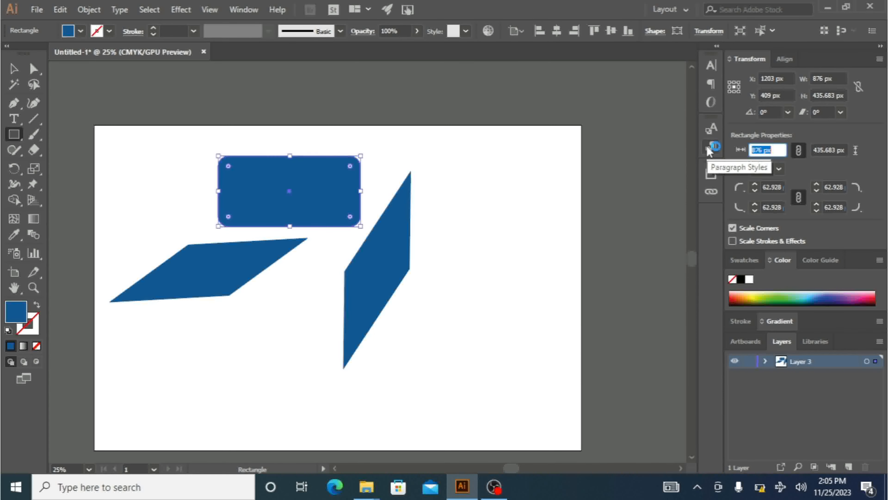
pyautogui.press('Down')
pyautogui.press('Down')
pyautogui.press('Down')
pyautogui.press('Down')
pyautogui.press('Down')
pyautogui.press('Down')
pyautogui.press('Down')
pyautogui.press('Down')
pyautogui.press('Down')
pyautogui.press('Down')
pyautogui.press('Down')
pyautogui.press('Down')
pyautogui.press('Down')
pyautogui.press('Down')
pyautogui.press('Down')
pyautogui.press('Down')
pyautogui.press('Down')
pyautogui.press('Down')
pyautogui.press('Down')
pyautogui.press('Down')
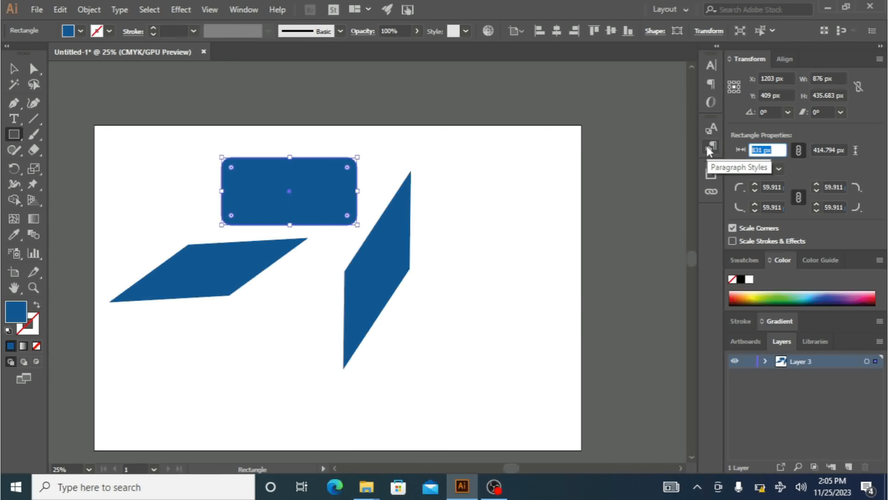
pyautogui.press('Down')
pyautogui.press('Down')
pyautogui.press('Down')
pyautogui.press('Down')
pyautogui.press('Down')
pyautogui.press('Down')
pyautogui.press('Down')
pyautogui.press('Down')
pyautogui.press('Down')
pyautogui.press('Down')
pyautogui.press('Down')
pyautogui.press('Down')
pyautogui.press('Down')
pyautogui.press('Down')
pyautogui.press('Down')
pyautogui.press('Down')
pyautogui.press('Down')
pyautogui.press('Down')
pyautogui.press('Down')
pyautogui.press('Down')
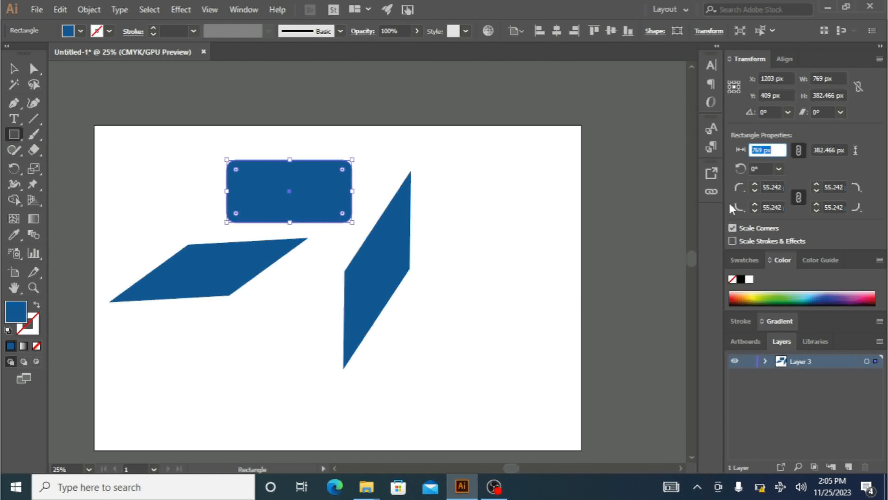
# Enable Scale Strokes & Effects and give the rounded rectangle a red 16 pt stroke.
pyautogui.click(733, 241)
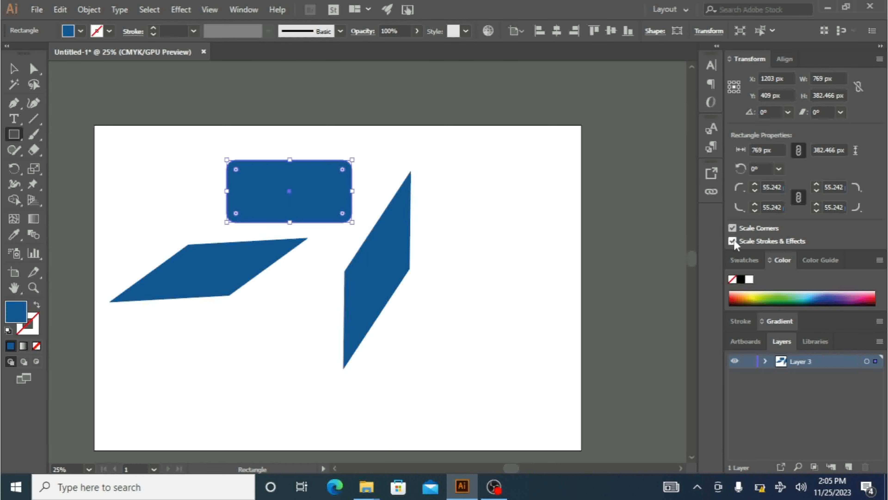
pyautogui.click(110, 31)
pyautogui.click(46, 57)
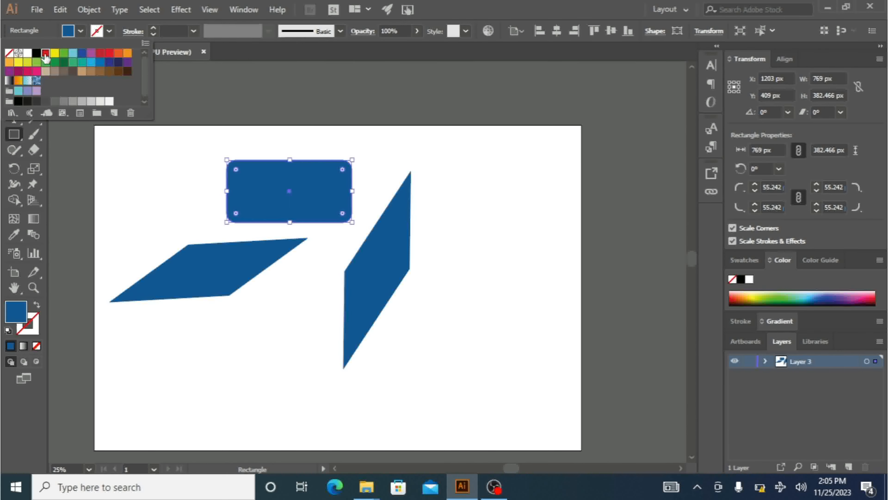
pyautogui.click(156, 29)
pyautogui.click(157, 30)
pyautogui.click(156, 29)
pyautogui.click(156, 29)
pyautogui.click(156, 29)
pyautogui.click(156, 29)
pyautogui.click(155, 29)
pyautogui.click(156, 29)
pyautogui.click(156, 29)
pyautogui.click(156, 29)
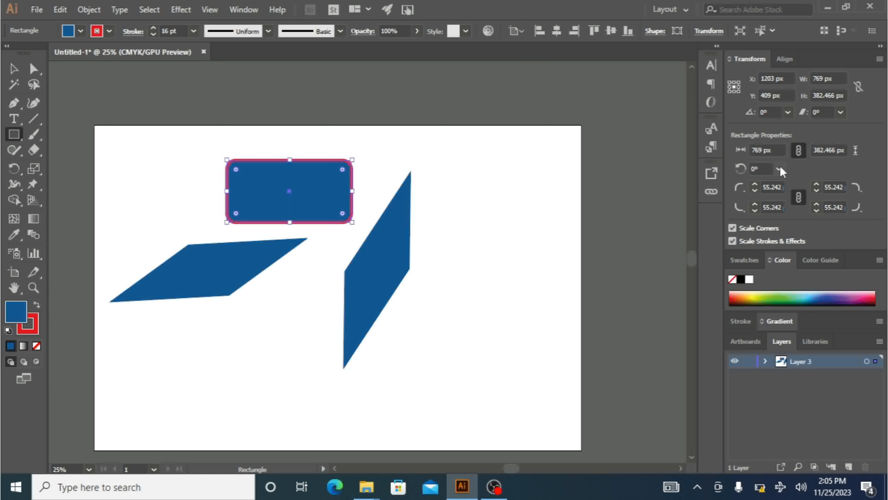
# Shrink the rounded rectangle proportionally to a width of 650 px with its corners and stroke scaling along.
pyautogui.moveTo(775, 151); pyautogui.dragTo(721, 151)
pyautogui.press('Up')
pyautogui.press('Up')
pyautogui.press('Up')
pyautogui.press('Up')
pyautogui.press('Up')
pyautogui.press('Up')
pyautogui.press('Up')
pyautogui.press('Up')
pyautogui.press('Up')
pyautogui.press('Up')
pyautogui.press('Up')
pyautogui.press('Up')
pyautogui.press('Up')
pyautogui.press('Up')
pyautogui.press('Up')
pyautogui.press('Up')
pyautogui.press('Up')
pyautogui.press('Up')
pyautogui.press('Up')
pyautogui.press('Up')
pyautogui.press('Up')
pyautogui.press('Down')
pyautogui.press('Down')
pyautogui.press('Down')
pyautogui.press('Down')
pyautogui.press('Down')
pyautogui.press('Down')
pyautogui.press('Down')
pyautogui.press('Down')
pyautogui.press('Down')
pyautogui.press('Down')
pyautogui.press('Down')
pyautogui.press('Down')
pyautogui.press('Down')
pyautogui.press('Down')
pyautogui.press('Down')
pyautogui.press('Down')
pyautogui.press('Down')
pyautogui.press('Down')
pyautogui.press('Down')
pyautogui.press('Down')
pyautogui.press('Down')
pyautogui.press('Down')
pyautogui.press('Down')
pyautogui.press('Down')
pyautogui.press('Down')
pyautogui.press('Down')
pyautogui.press('Down')
pyautogui.press('Down')
pyautogui.press('Down')
pyautogui.press('Down')
pyautogui.press('Down')
pyautogui.press('Down')
pyautogui.press('Down')
pyautogui.press('Down')
pyautogui.press('Down')
pyautogui.press('Down')
pyautogui.press('Down')
pyautogui.press('Down')
pyautogui.press('Down')
pyautogui.press('Down')
pyautogui.press('Down')
pyautogui.press('Down')
pyautogui.press('Down')
pyautogui.press('Down')
pyautogui.press('Down')
pyautogui.press('Down')
pyautogui.press('Down')
pyautogui.press('Down')
pyautogui.press('Down')
pyautogui.press('Down')
pyautogui.press('Down')
pyautogui.press('Down')
pyautogui.press('Down')
pyautogui.press('Down')
pyautogui.press('Down')
pyautogui.press('Down')
pyautogui.press('Down')
pyautogui.press('Down')
pyautogui.press('Down')
pyautogui.press('Down')
pyautogui.press('Down')
pyautogui.press('Down')
pyautogui.press('Down')
pyautogui.press('Down')
pyautogui.press('Down')
pyautogui.press('Down')
pyautogui.press('Down')
pyautogui.press('Down')
pyautogui.press('Down')
pyautogui.press('Down')
pyautogui.press('Down')
pyautogui.press('Down')
pyautogui.press('Down')
pyautogui.press('Down')
pyautogui.press('Down')
pyautogui.press('Down')
pyautogui.press('Down')
pyautogui.press('Down')
pyautogui.press('Down')
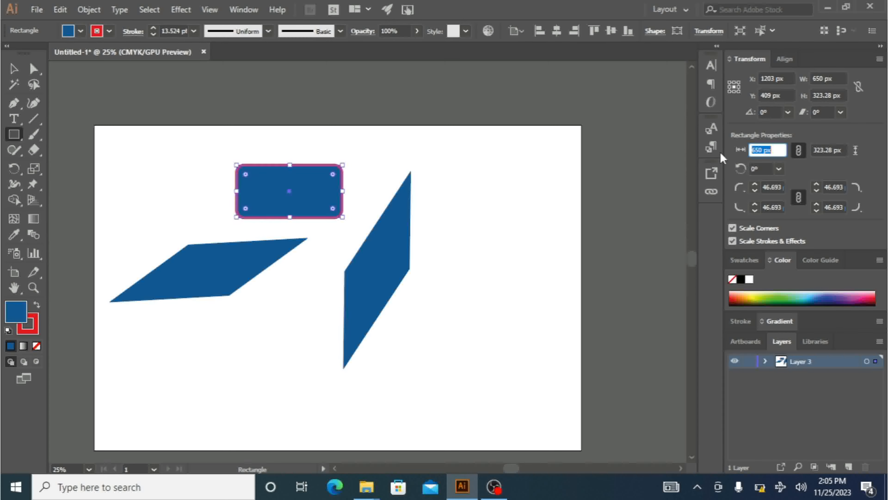
# Disable Scale Strokes & Effects and Scale Corners, and enlarge the rounded rectangle proportionally to a width of about 702 px.
pyautogui.click(735, 242)
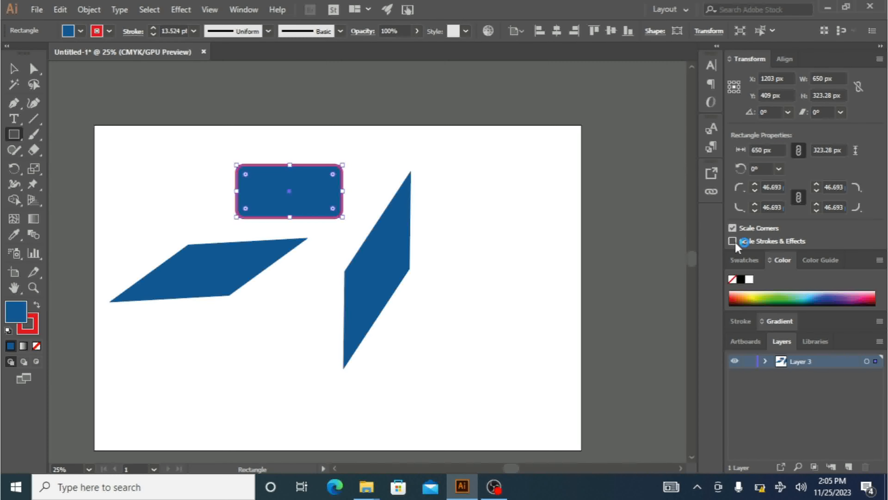
pyautogui.click(733, 227)
pyautogui.moveTo(774, 149); pyautogui.dragTo(690, 147)
pyautogui.press('Up')
pyautogui.press('Up')
pyautogui.press('Up')
pyautogui.press('Up')
pyautogui.press('Up')
pyautogui.press('Up')
pyautogui.press('Up')
pyautogui.press('Up')
pyautogui.press('Up')
pyautogui.press('Up')
pyautogui.press('Up')
pyautogui.press('Up')
pyautogui.press('Up')
pyautogui.press('Up')
pyautogui.press('Up')
pyautogui.press('Up')
pyautogui.press('Up')
pyautogui.press('Up')
pyautogui.press('Up')
pyautogui.press('Up')
pyautogui.press('Up')
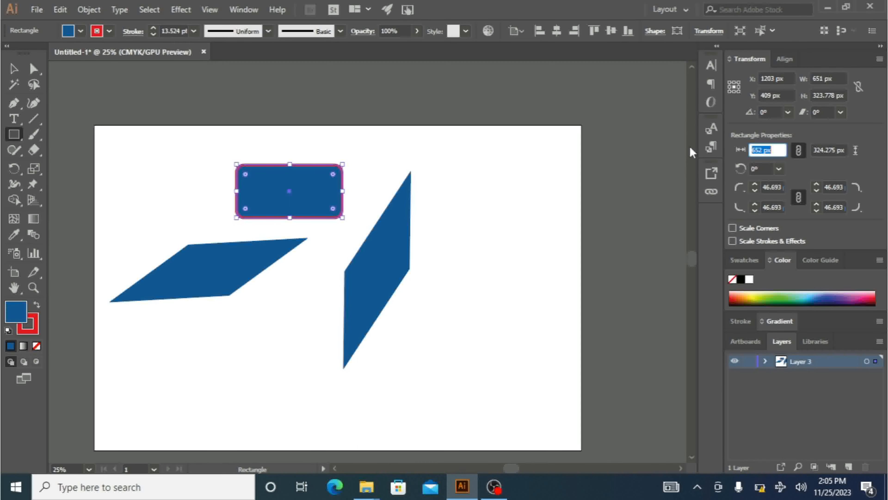
pyautogui.press('Up')
pyautogui.press('Up')
pyautogui.press('Up')
pyautogui.press('Up')
pyautogui.press('Up')
pyautogui.press('Up')
pyautogui.press('Up')
pyautogui.press('Up')
pyautogui.press('Up')
pyautogui.press('Up')
pyautogui.press('Up')
pyautogui.press('Up')
pyautogui.press('Up')
pyautogui.press('Up')
pyautogui.press('Up')
pyautogui.press('Up')
pyautogui.press('Up')
pyautogui.press('Up')
pyautogui.press('Up')
pyautogui.press('Up')
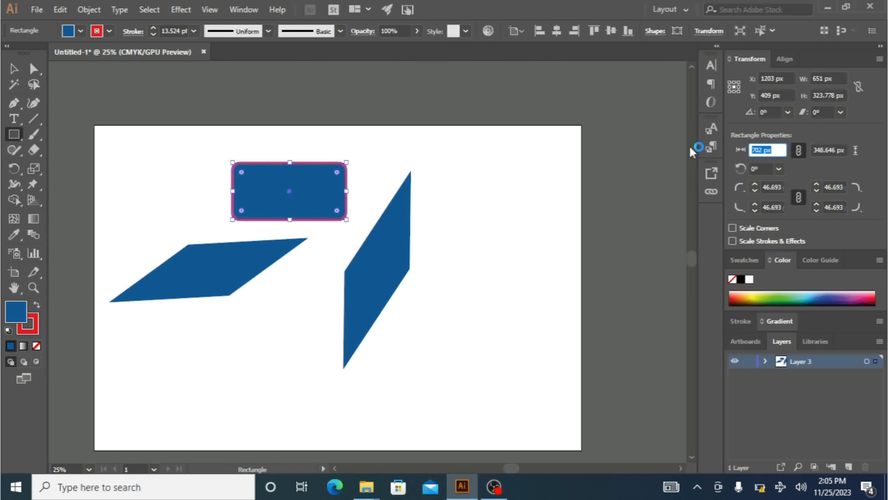
# Enlarge the rounded rectangle proportionally to a width of 1044 px with corner and stroke scaling disabled.
pyautogui.press('Up')
pyautogui.press('Up')
pyautogui.press('Up')
pyautogui.press('Up')
pyautogui.press('Up')
pyautogui.press('Up')
pyautogui.press('Up')
pyautogui.press('Up')
pyautogui.press('Up')
pyautogui.press('Up')
pyautogui.press('Up')
pyautogui.press('Up')
pyautogui.press('Up')
pyautogui.press('Up')
pyautogui.press('Up')
pyautogui.press('Up')
pyautogui.press('Up')
pyautogui.press('Up')
pyautogui.press('Up')
pyautogui.press('Up')
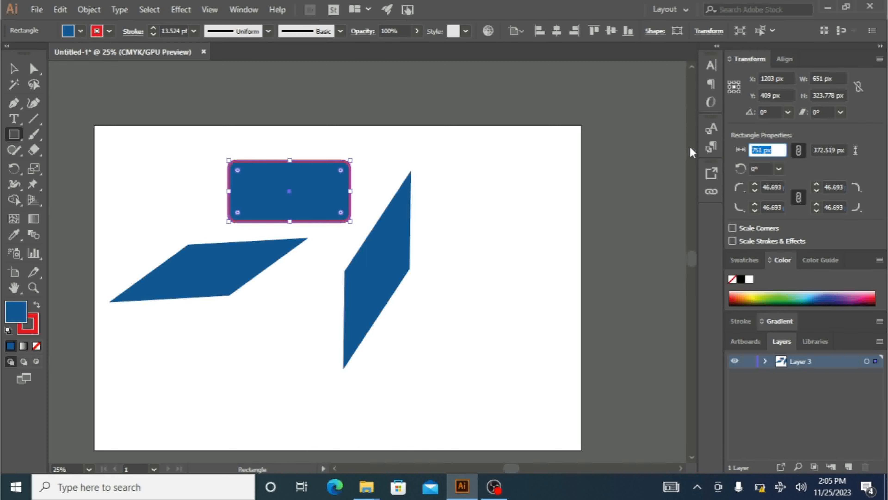
pyautogui.press('Up')
pyautogui.press('Up')
pyautogui.press('Up')
pyautogui.press('Up')
pyautogui.press('Up')
pyautogui.press('Up')
pyautogui.press('Up')
pyautogui.press('Up')
pyautogui.press('Up')
pyautogui.press('Up')
pyautogui.press('Up')
pyautogui.press('Up')
pyautogui.press('Up')
pyautogui.press('Up')
pyautogui.press('Up')
pyautogui.press('Up')
pyautogui.press('Up')
pyautogui.press('Up')
pyautogui.press('Up')
pyautogui.press('Up')
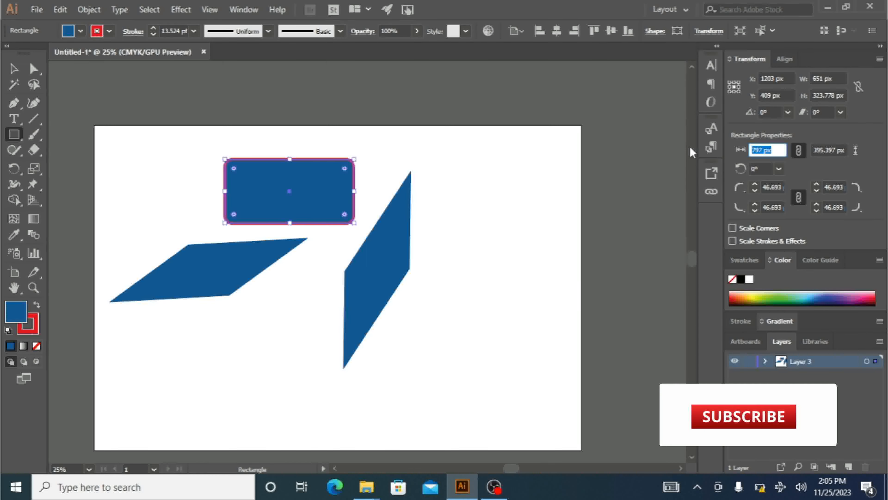
pyautogui.press('Up')
pyautogui.press('Up')
pyautogui.press('Up')
pyautogui.press('Up')
pyautogui.press('Up')
pyautogui.press('Up')
pyautogui.press('Up')
pyautogui.press('Up')
pyautogui.press('Up')
pyautogui.press('Up')
pyautogui.press('Up')
pyautogui.press('Up')
pyautogui.press('Up')
pyautogui.press('Up')
pyautogui.press('Up')
pyautogui.press('Up')
pyautogui.press('Up')
pyautogui.press('Up')
pyautogui.press('Up')
pyautogui.press('Up')
pyautogui.press('Up')
pyautogui.press('Up')
pyautogui.press('Up')
pyautogui.press('Up')
pyautogui.press('Up')
pyautogui.press('Up')
pyautogui.press('Up')
pyautogui.press('Up')
pyautogui.press('Up')
pyautogui.press('Up')
pyautogui.press('Up')
pyautogui.press('Up')
pyautogui.press('Up')
pyautogui.press('Up')
pyautogui.press('Up')
pyautogui.press('Up')
pyautogui.press('Up')
pyautogui.press('Up')
pyautogui.press('Up')
pyautogui.press('Up')
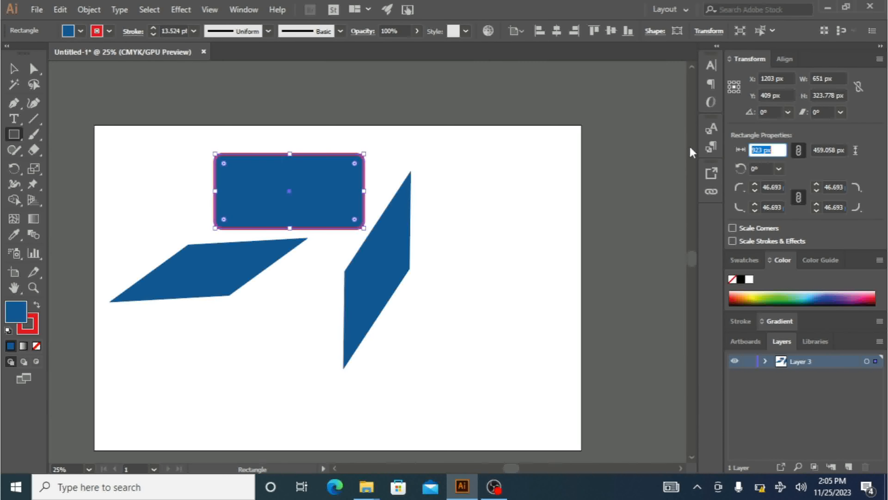
pyautogui.press('Up')
pyautogui.press('Up')
pyautogui.press('Up')
pyautogui.press('Up')
pyautogui.press('Up')
pyautogui.press('Up')
pyautogui.press('Up')
pyautogui.press('Up')
pyautogui.press('Up')
pyautogui.press('Up')
pyautogui.press('Up')
pyautogui.press('Up')
pyautogui.press('Up')
pyautogui.press('Up')
pyautogui.press('Up')
pyautogui.press('Up')
pyautogui.press('Up')
pyautogui.press('Up')
pyautogui.press('Up')
pyautogui.press('Up')
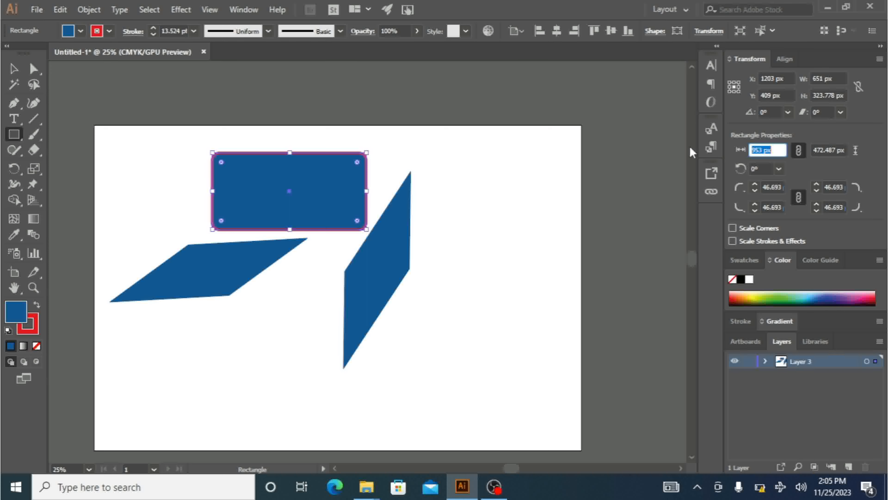
pyautogui.press('Up')
pyautogui.press('Up')
pyautogui.press('Up')
pyautogui.press('Up')
pyautogui.press('Up')
pyautogui.press('Up')
pyautogui.press('Up')
pyautogui.press('Up')
pyautogui.press('Up')
pyautogui.press('Up')
pyautogui.press('Up')
pyautogui.press('Up')
pyautogui.press('Up')
pyautogui.press('Up')
pyautogui.press('Up')
pyautogui.press('Up')
pyautogui.press('Up')
pyautogui.press('Up')
pyautogui.press('Up')
pyautogui.press('Up')
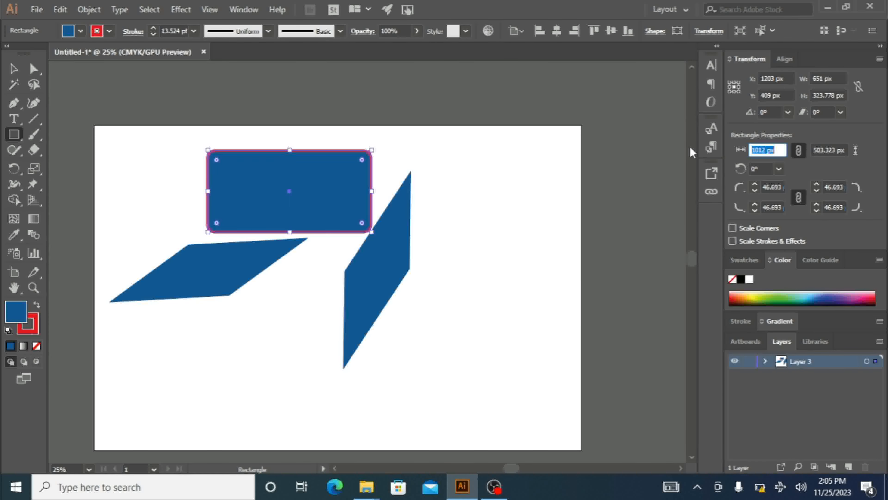
pyautogui.press('Up')
pyautogui.press('Up')
pyautogui.press('Up')
pyautogui.press('Up')
pyautogui.press('Up')
pyautogui.press('Up')
pyautogui.press('Up')
pyautogui.press('Up')
pyautogui.press('Up')
pyautogui.press('Up')
pyautogui.press('Up')
pyautogui.press('Up')
pyautogui.press('Up')
pyautogui.press('Up')
pyautogui.press('Up')
pyautogui.press('Up')
pyautogui.press('Up')
pyautogui.press('Up')
pyautogui.press('Up')
pyautogui.press('Up')
pyautogui.press('Up')
pyautogui.press('Up')
pyautogui.press('Up')
pyautogui.press('Up')
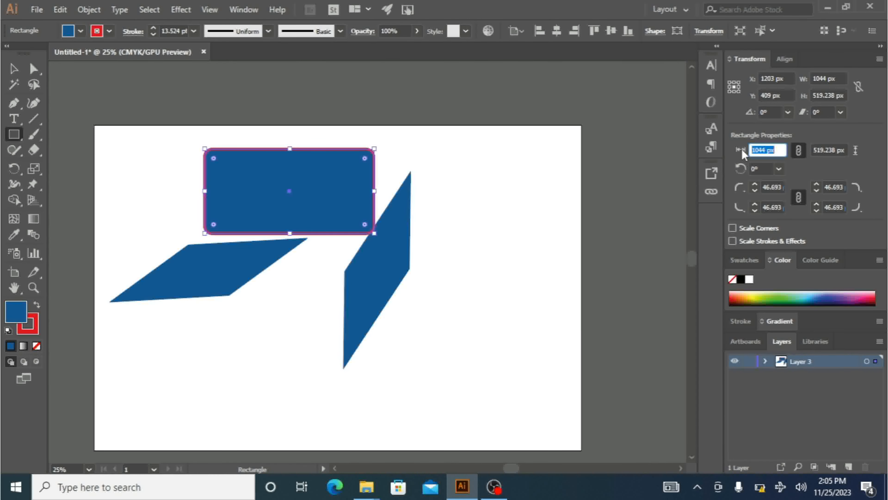
# Set the rounded rectangle's width to 200 px with proportions linked, and deselect it with the Selection tool.
pyautogui.write('200')
pyautogui.press('Return')
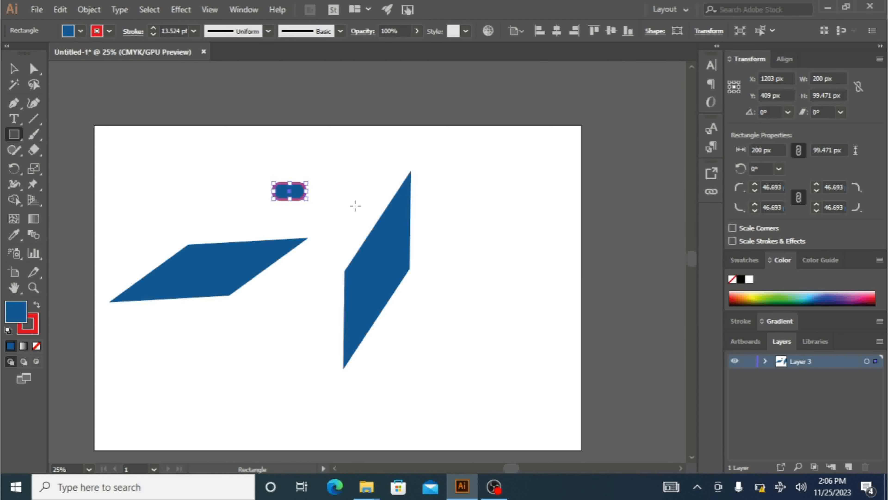
pyautogui.click(14, 69)
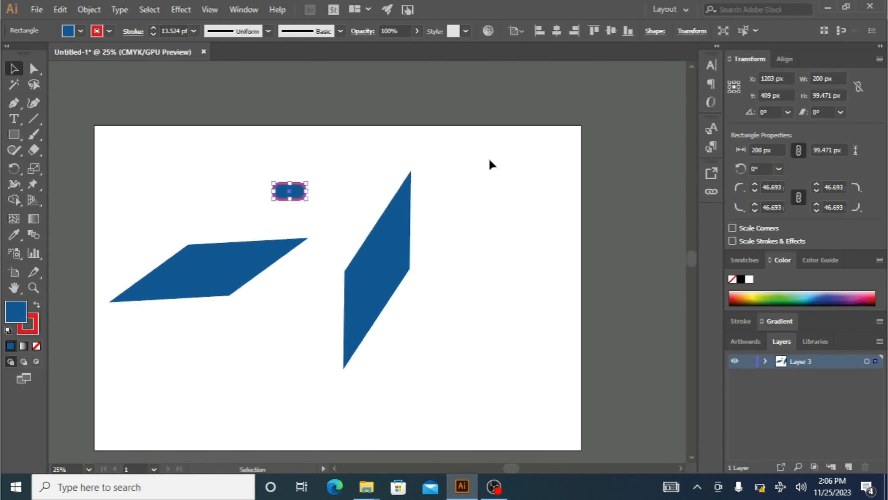
pyautogui.click(480, 206)
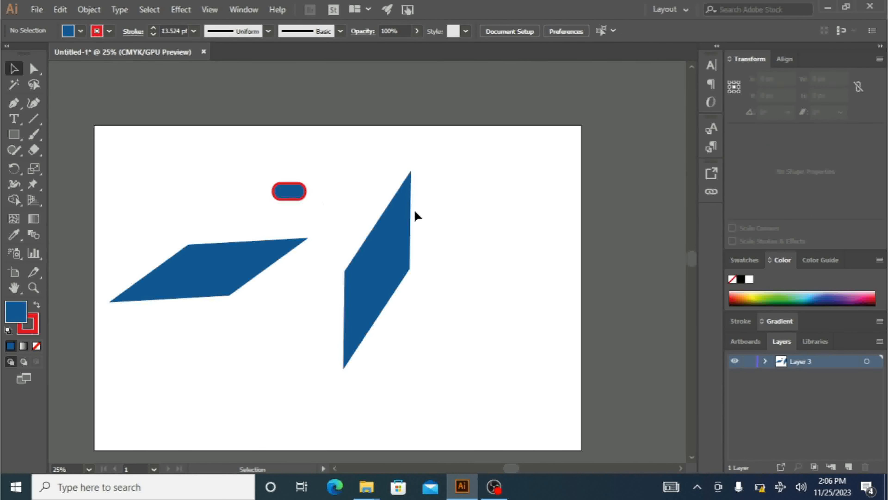
pyautogui.moveTo(231, 149); pyautogui.dragTo(341, 244)
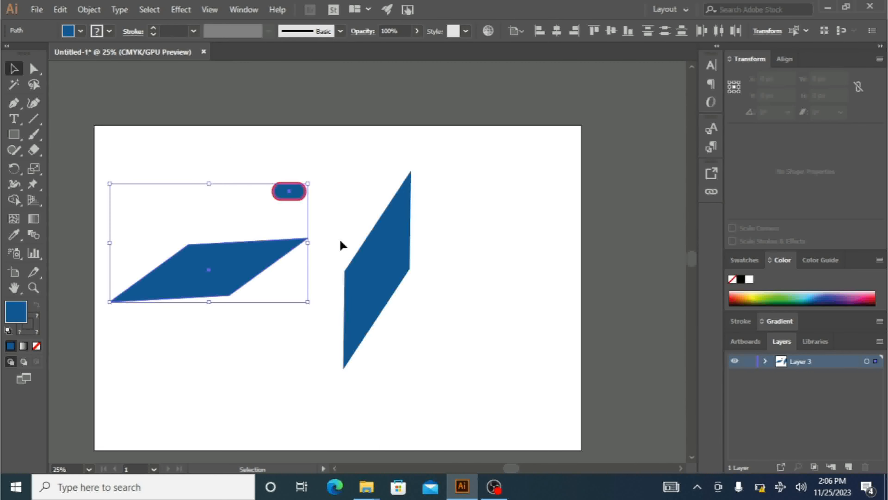
pyautogui.click(354, 168)
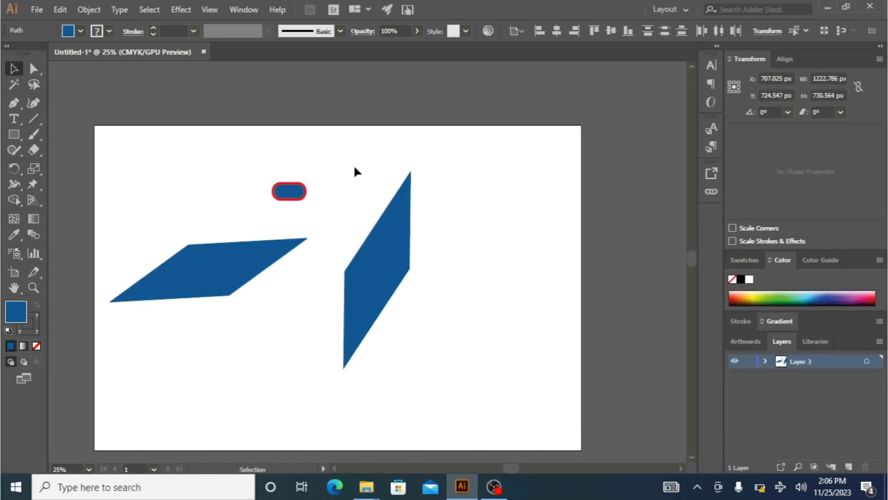